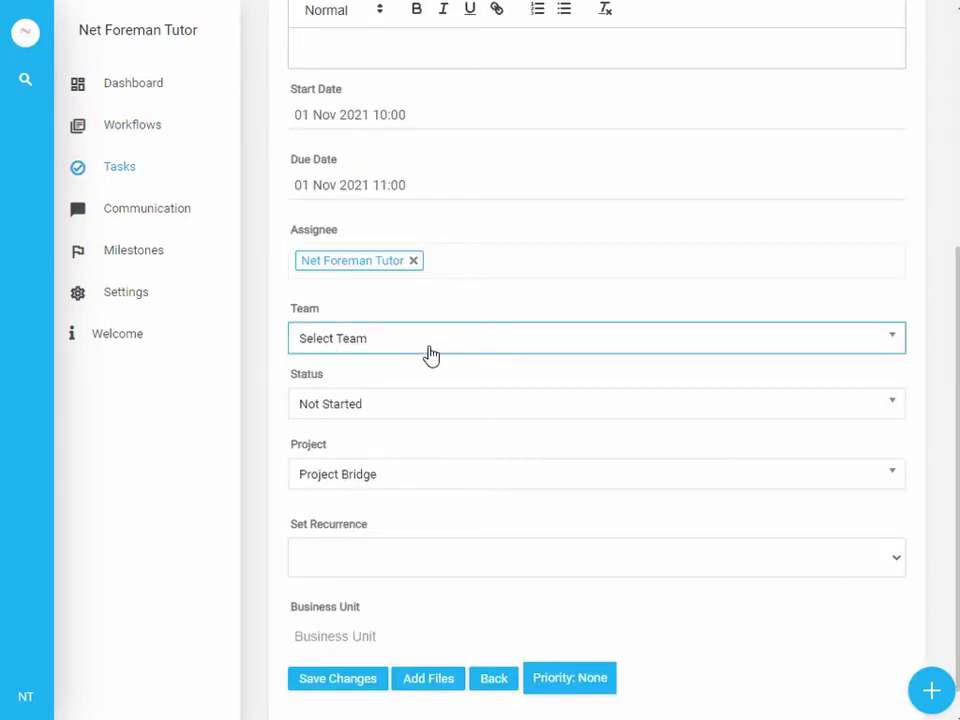
View the task's team choices and the subtasks under Weekly OPS Meetings in the full task list
left_click(431, 355)
left_click(431, 355)
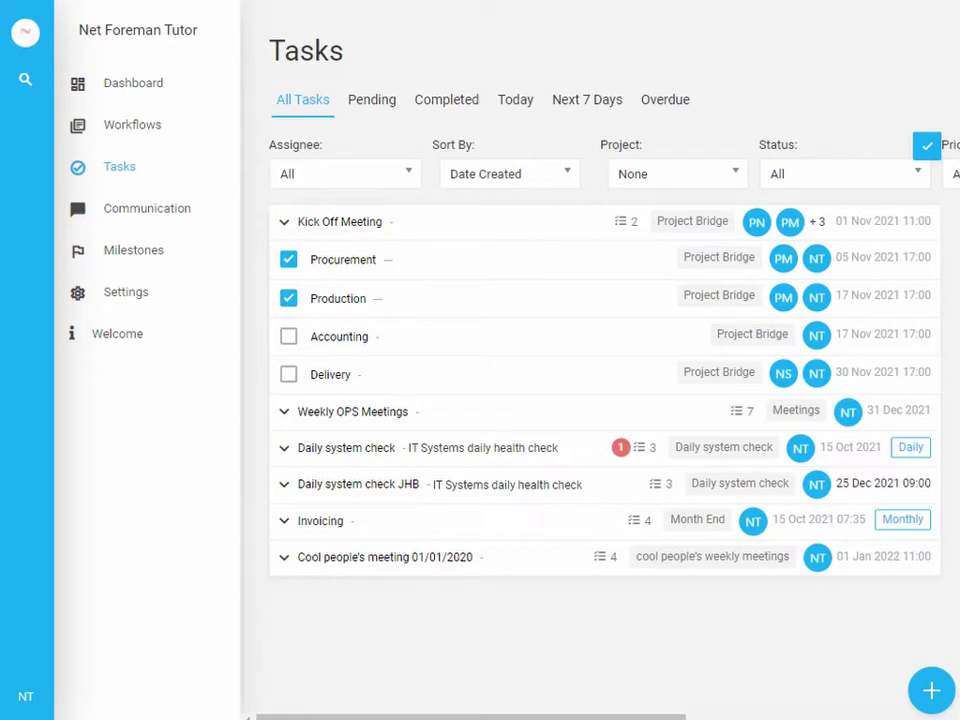
left_click(285, 414)
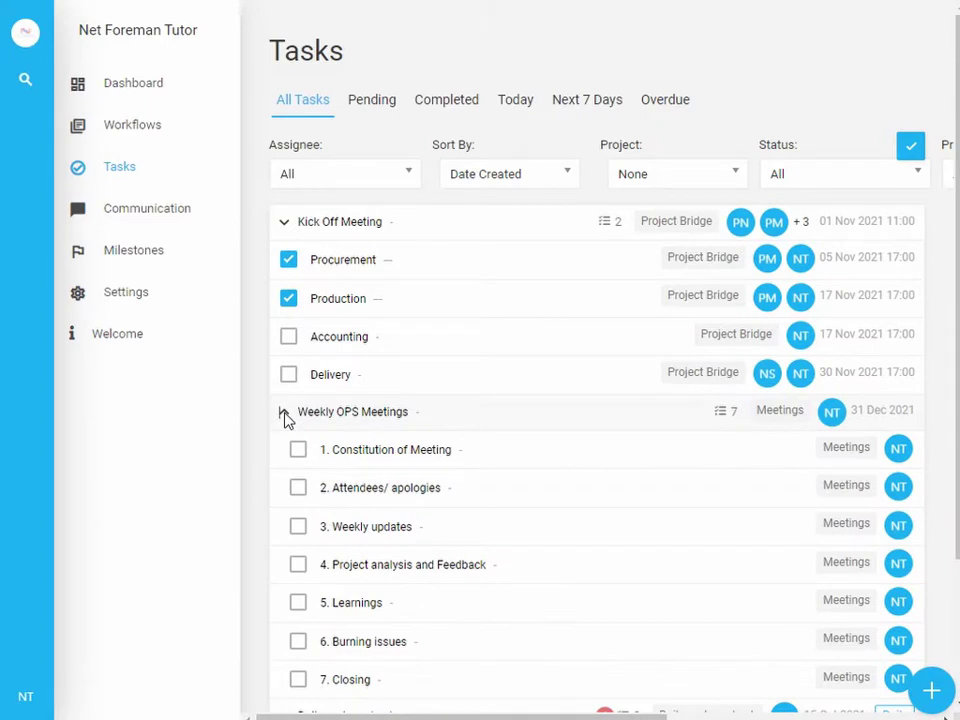
left_click(285, 415)
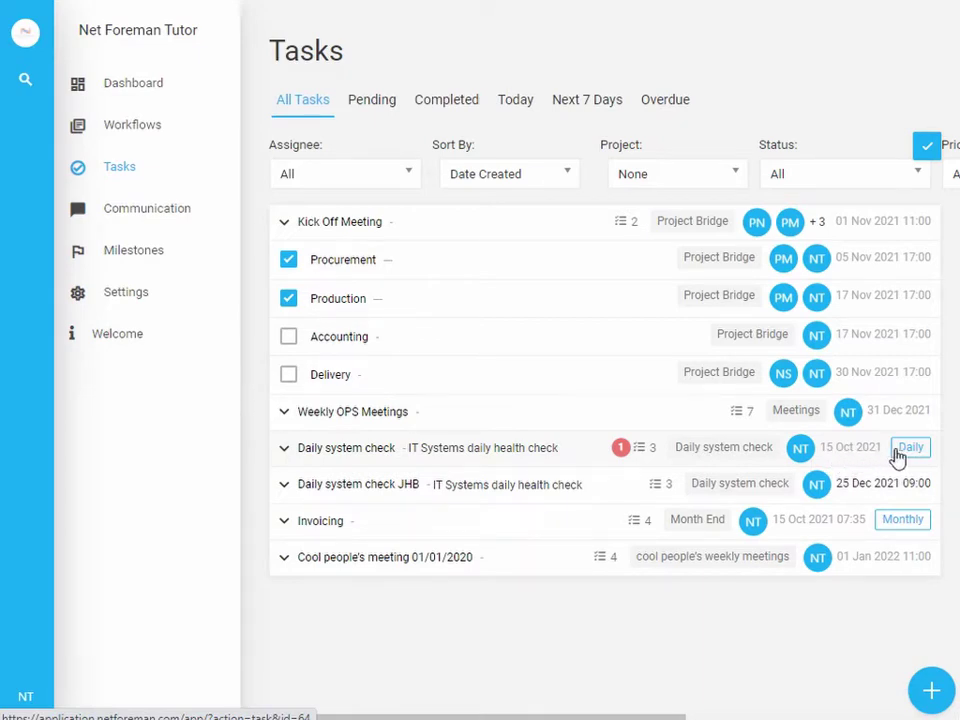
Try to delete the "Cool people's meeting 01/01/2020" task using the task list's multi-selection mode
left_click(927, 150)
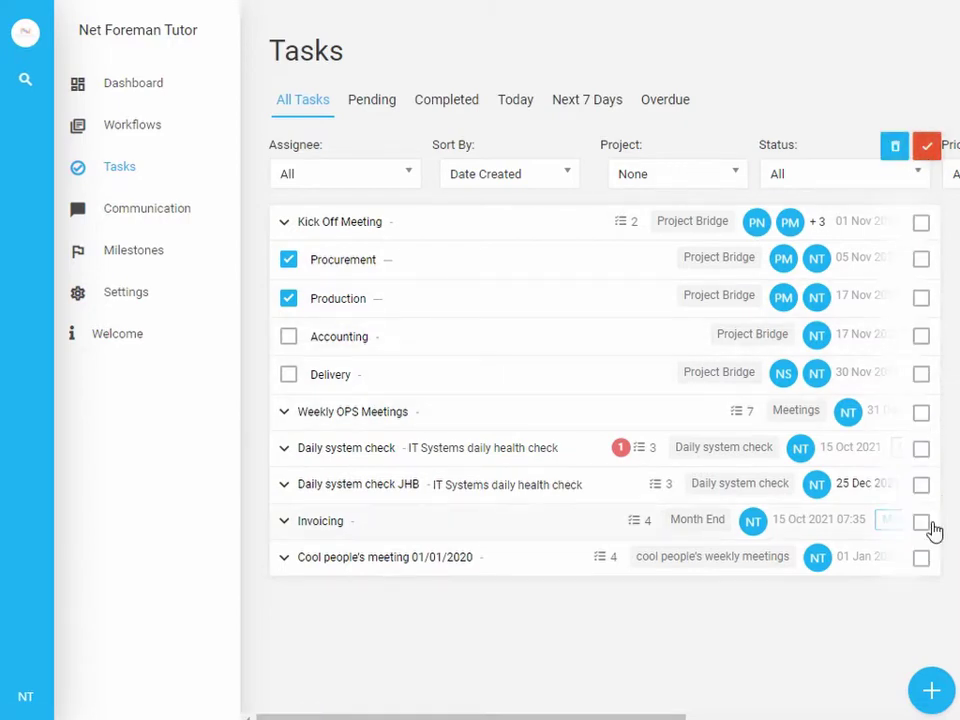
left_click(922, 558)
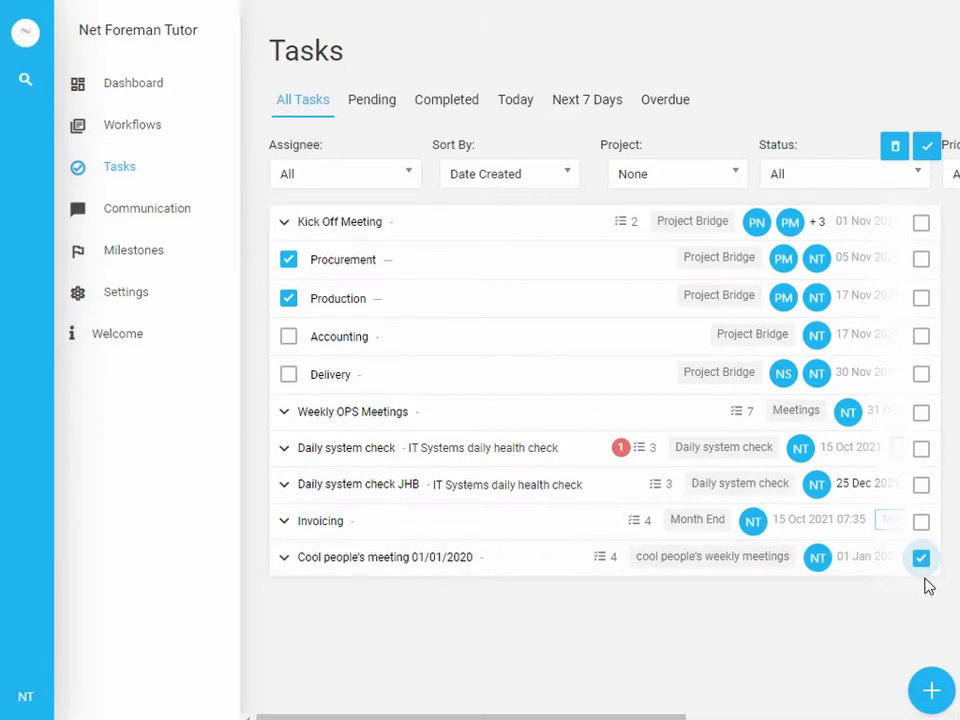
left_click(895, 150)
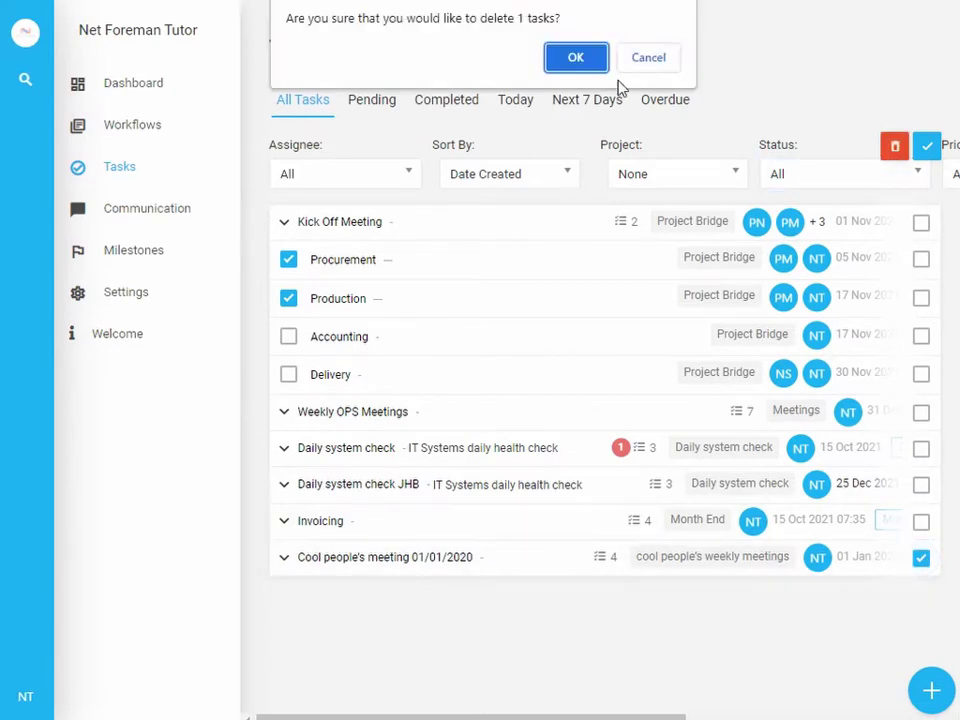
left_click(576, 57)
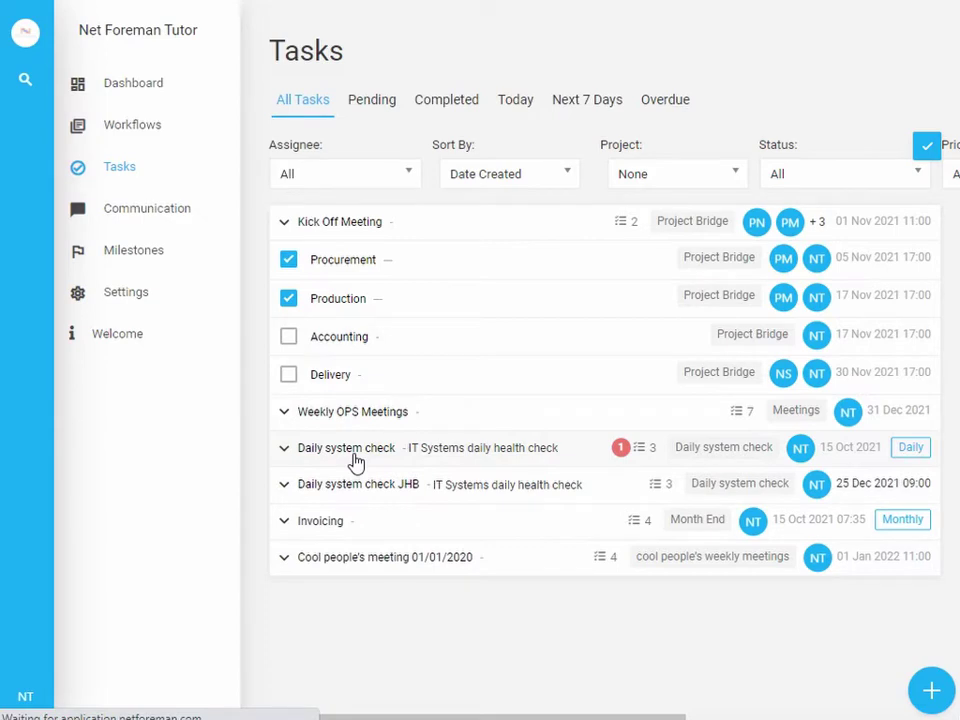
Open the Daily system check task that recurs daily and view its copy, convert and delete options
left_click(355, 462)
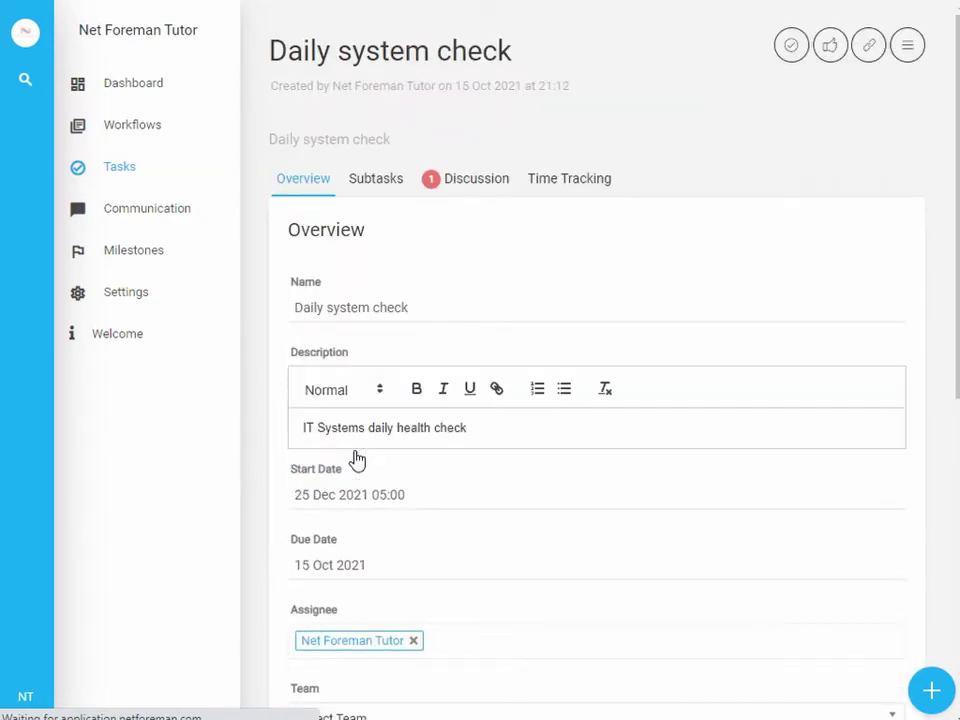
left_click(905, 52)
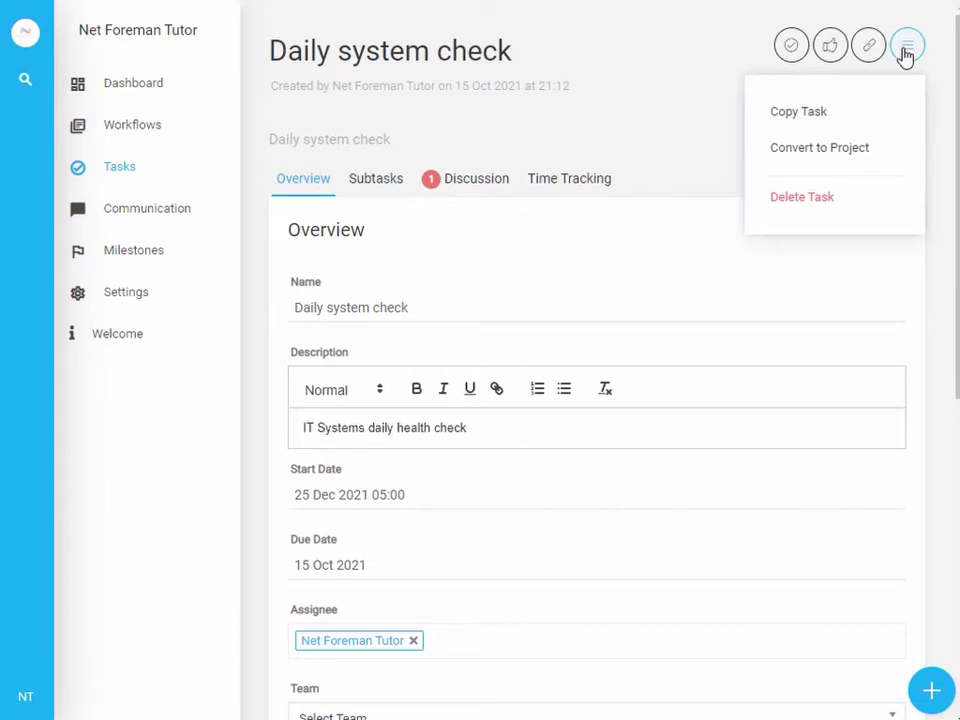
left_click(905, 52)
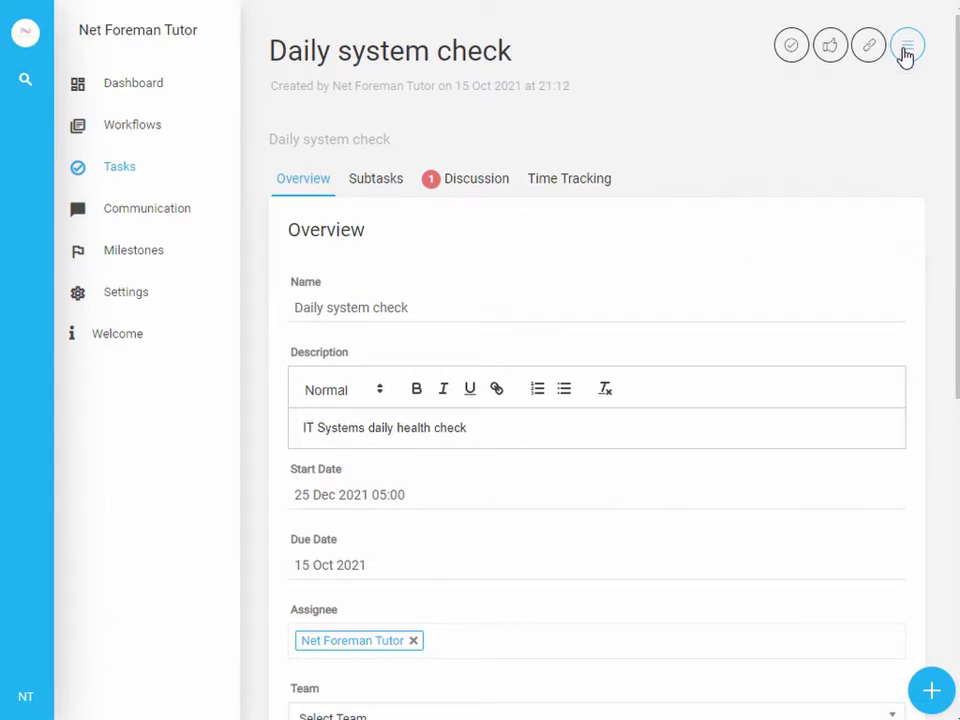
Review the Daily system check task's date, assignee, team and project fields, including the available status choices
left_click_drag(955, 132, 955, 287)
left_click(816, 272)
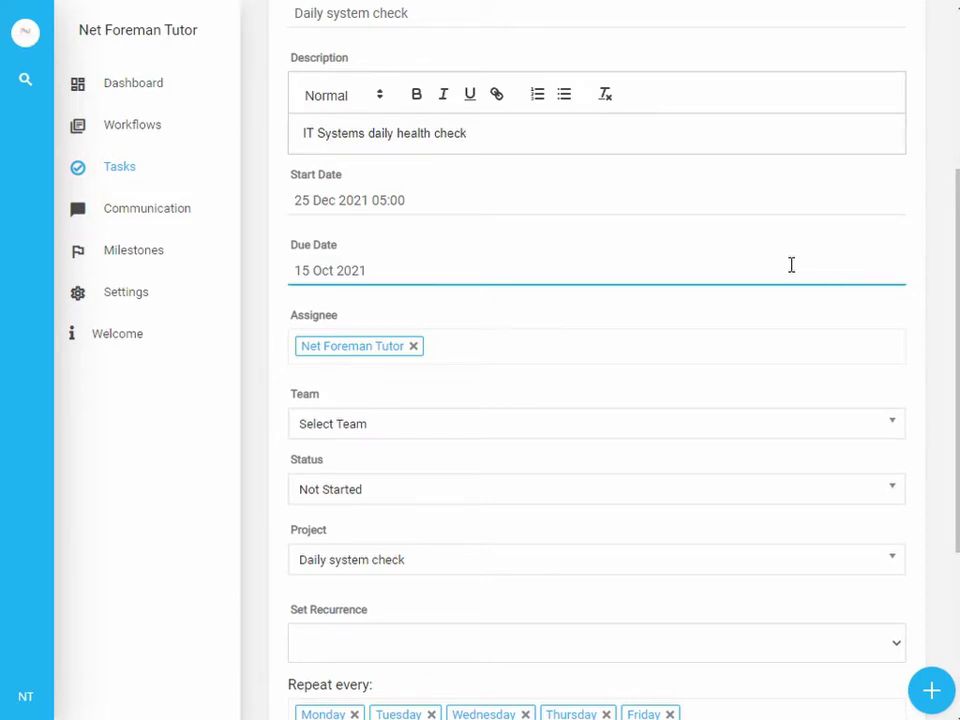
scroll(791, 264, "down", 1)
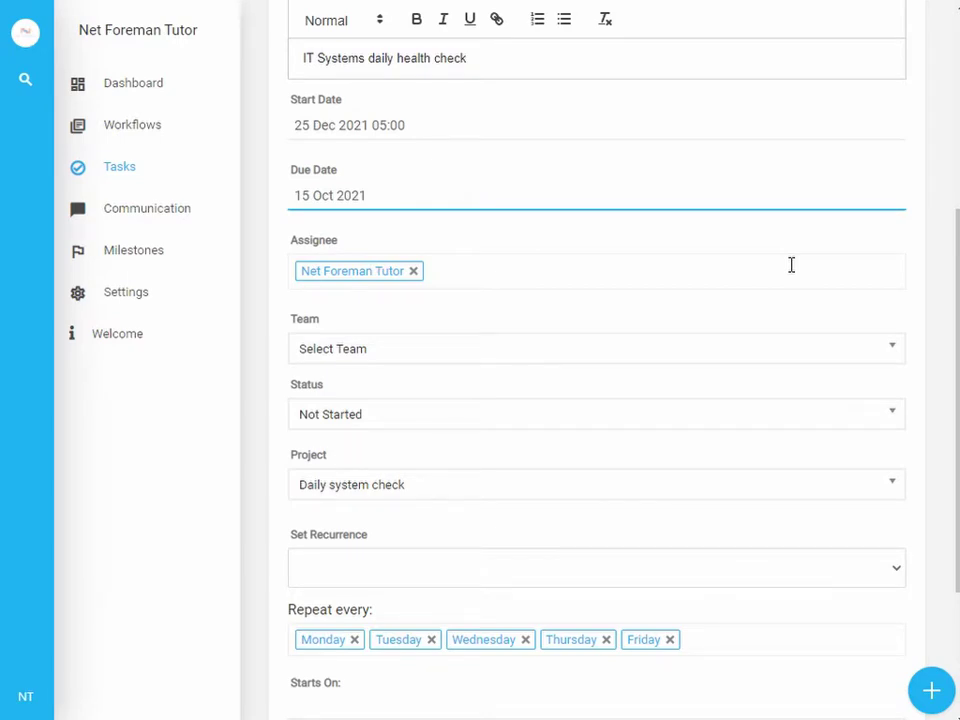
left_click(791, 265)
scroll(791, 265, "down", 2)
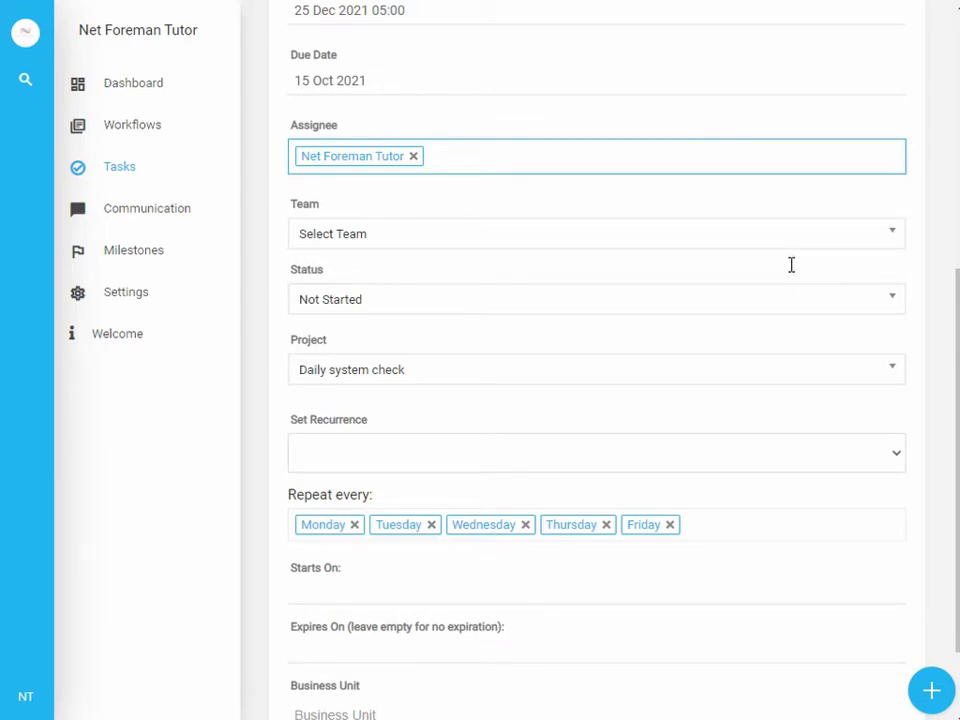
left_click(791, 265)
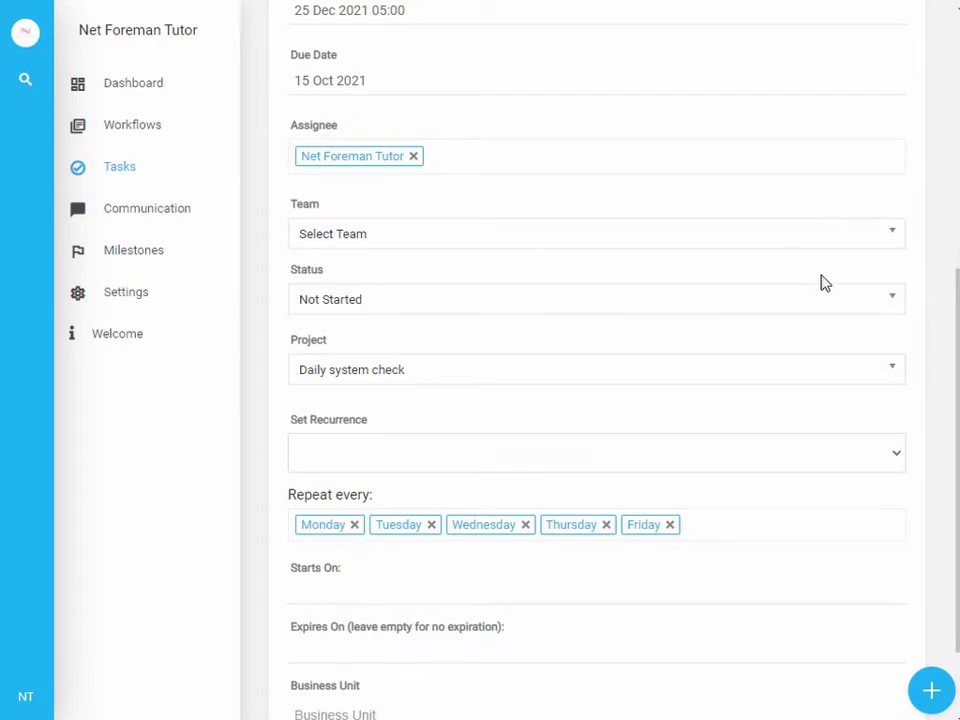
left_click(822, 290)
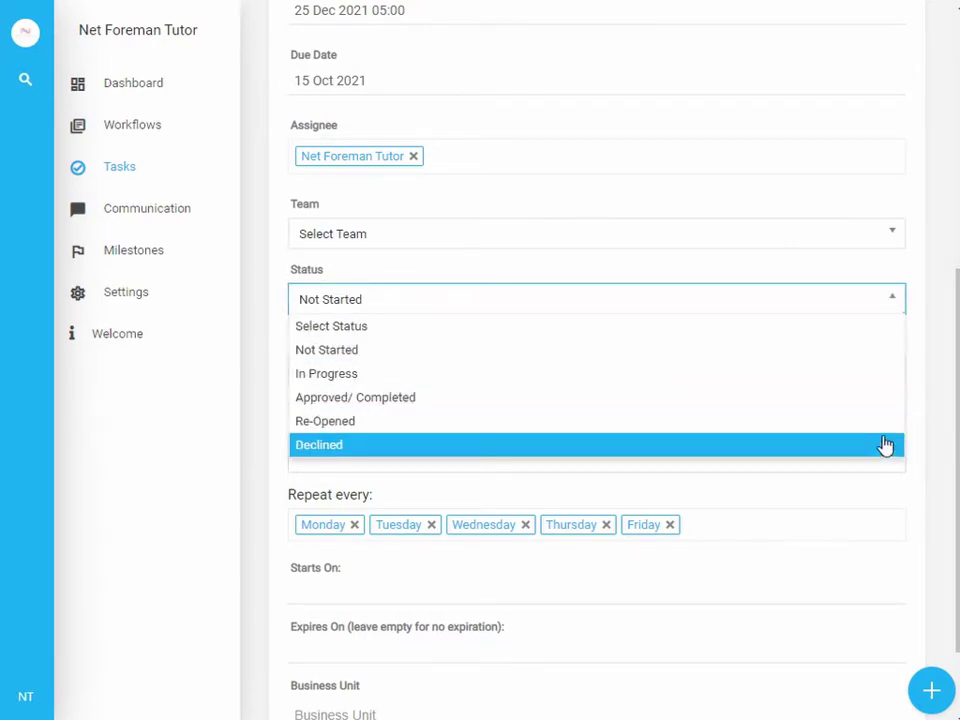
left_click(894, 306)
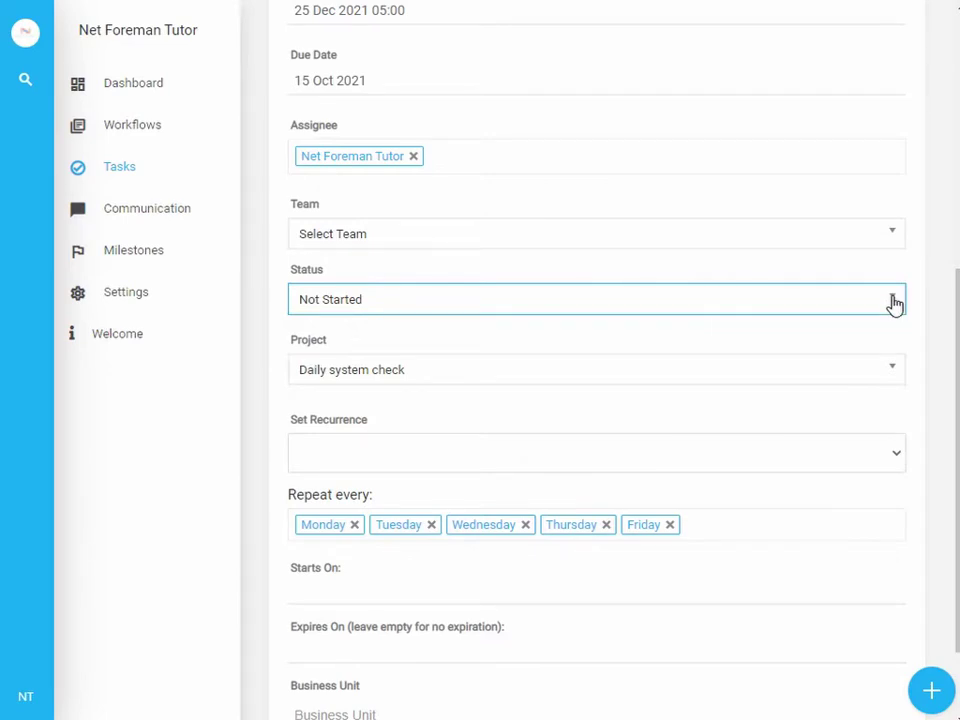
scroll(894, 306, "down", 2)
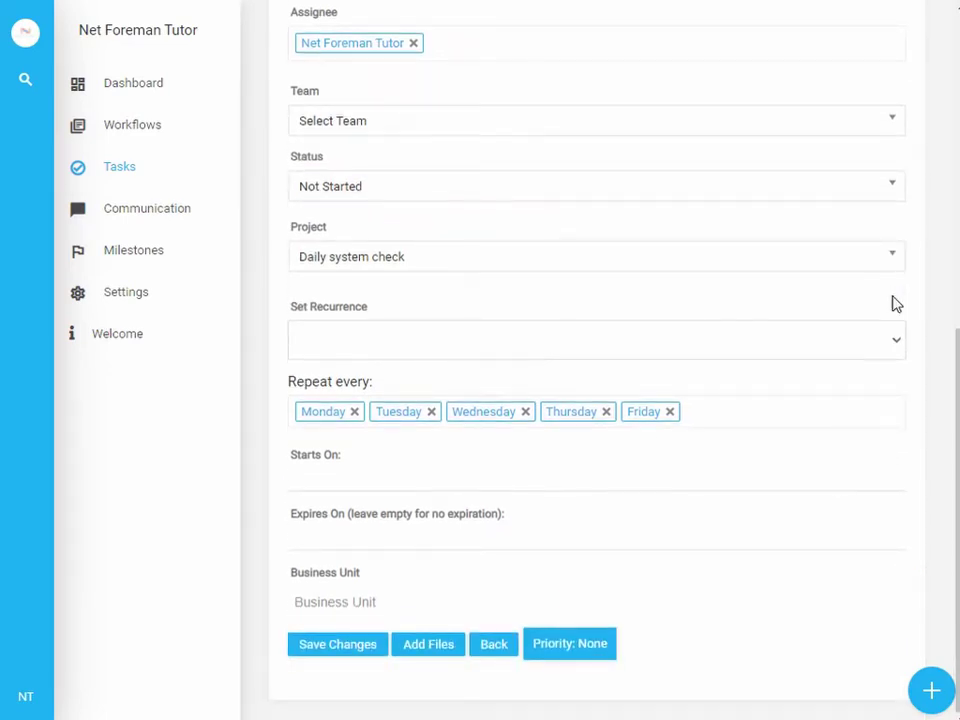
Explore the task's recurrence settings, including the Daily and Weekly options and the selectable repeat days
left_click(896, 341)
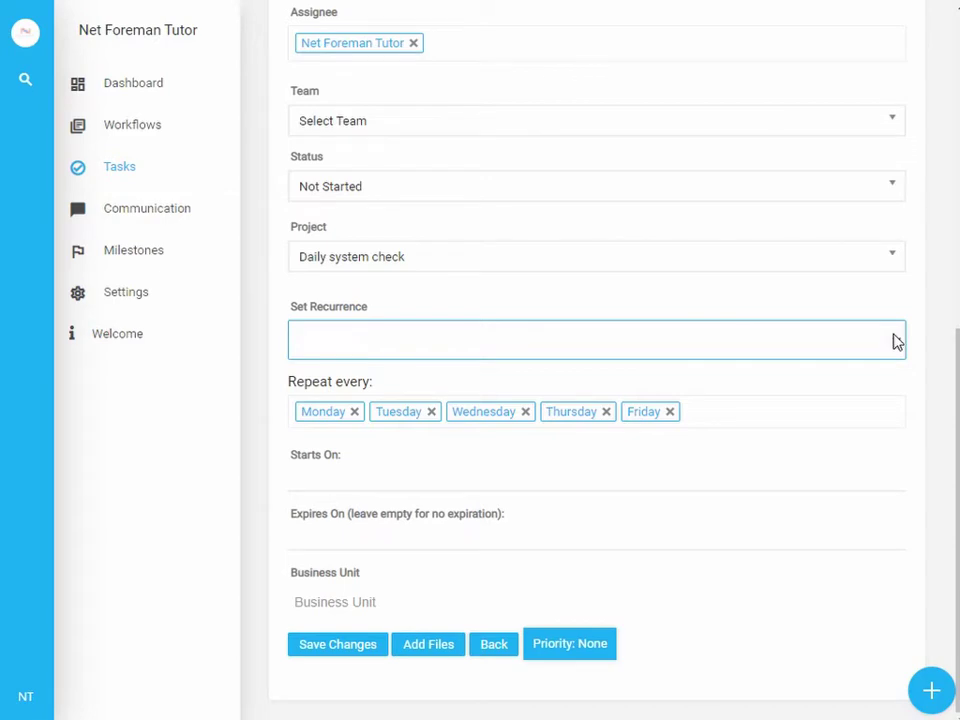
left_click(896, 341)
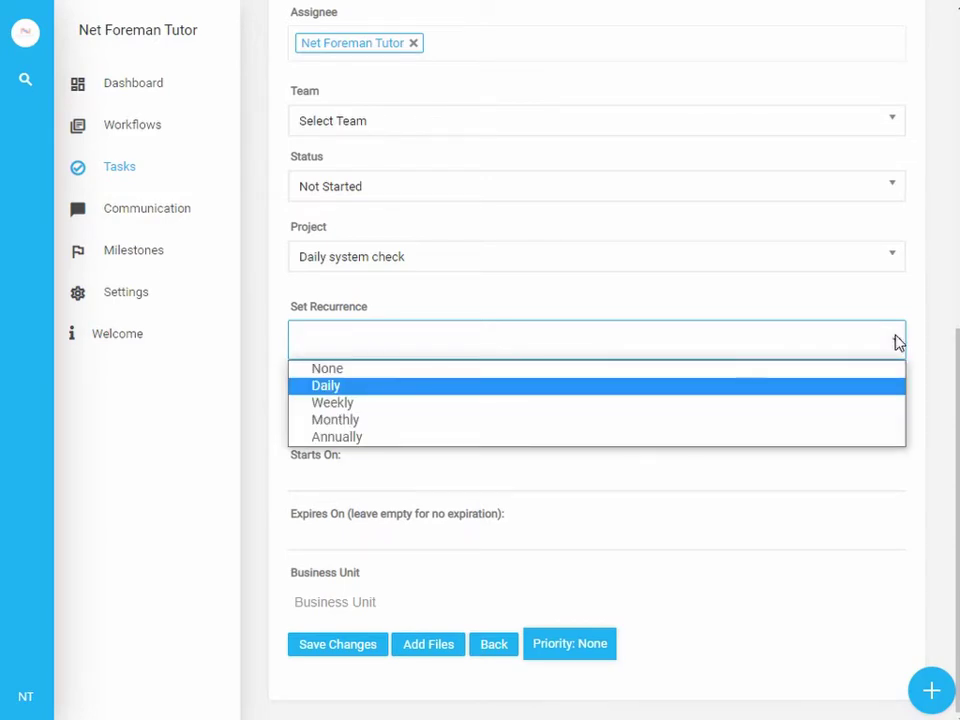
left_click(883, 387)
left_click(852, 411)
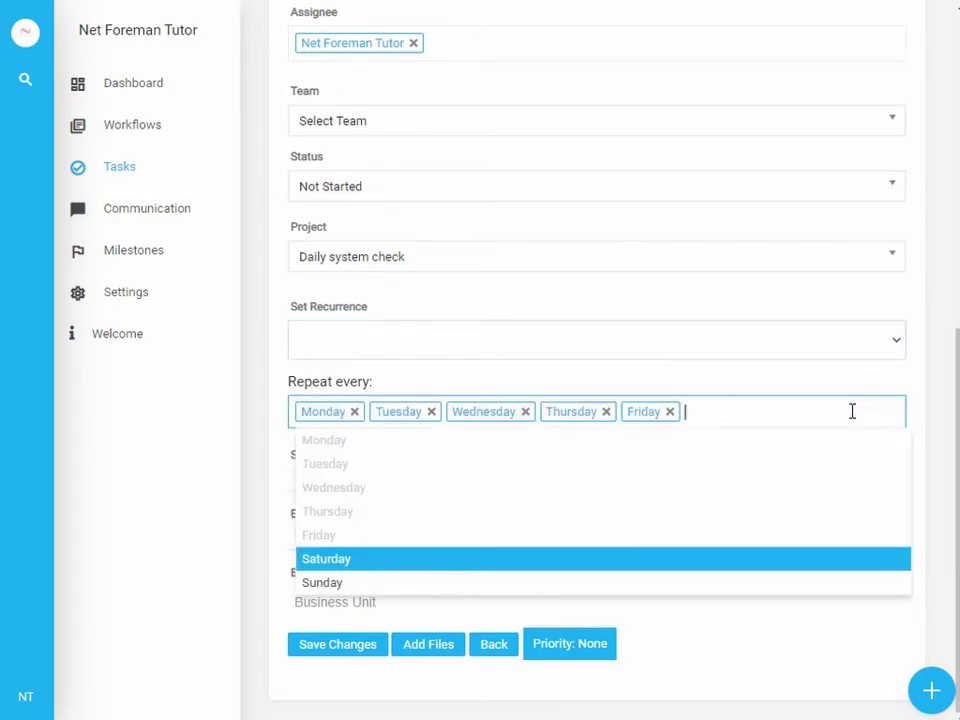
left_click(869, 358)
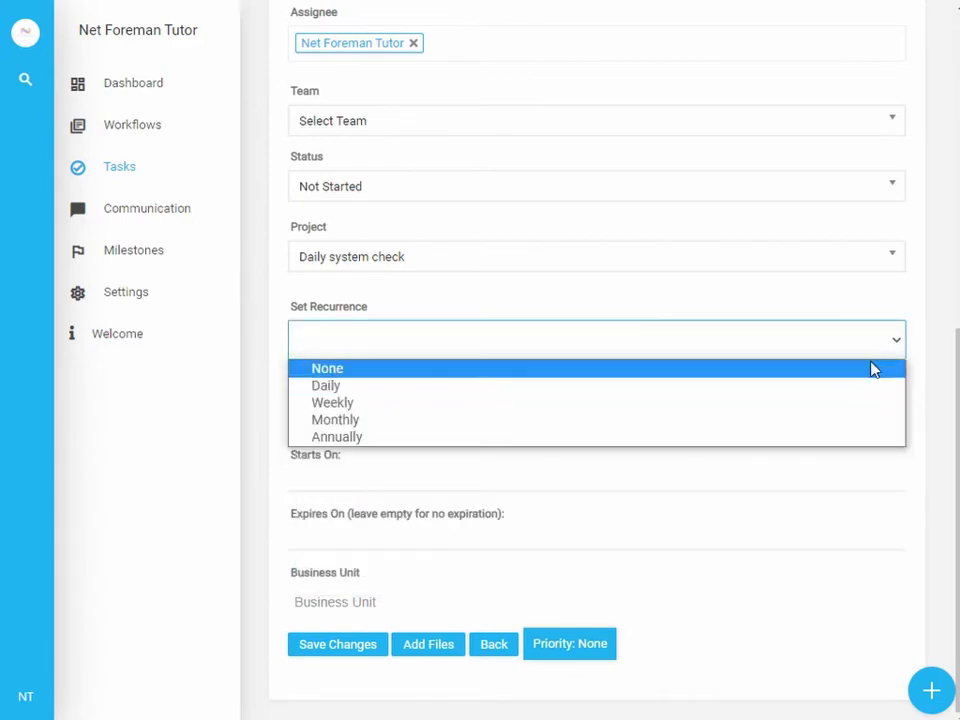
left_click(861, 403)
left_click(476, 420)
left_click(476, 420)
left_click(533, 380)
left_click(533, 383)
left_click(491, 456)
left_click(478, 432)
left_click(480, 390)
left_click(480, 388)
left_click(467, 469)
left_click(465, 433)
left_click(465, 433)
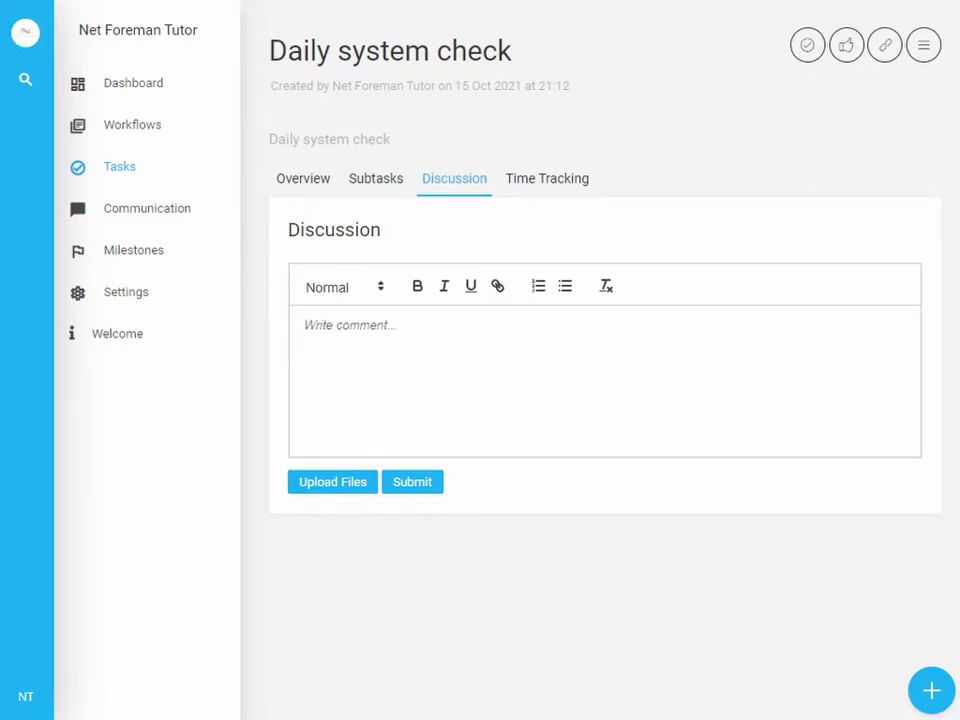
Post the comment "Good morning team, Please see version 1.1" in the Daily system check task's discussion
left_click(362, 328)
type("Good morning team,")
key("Return")
type("Please see version 1.1")
left_click(409, 484)
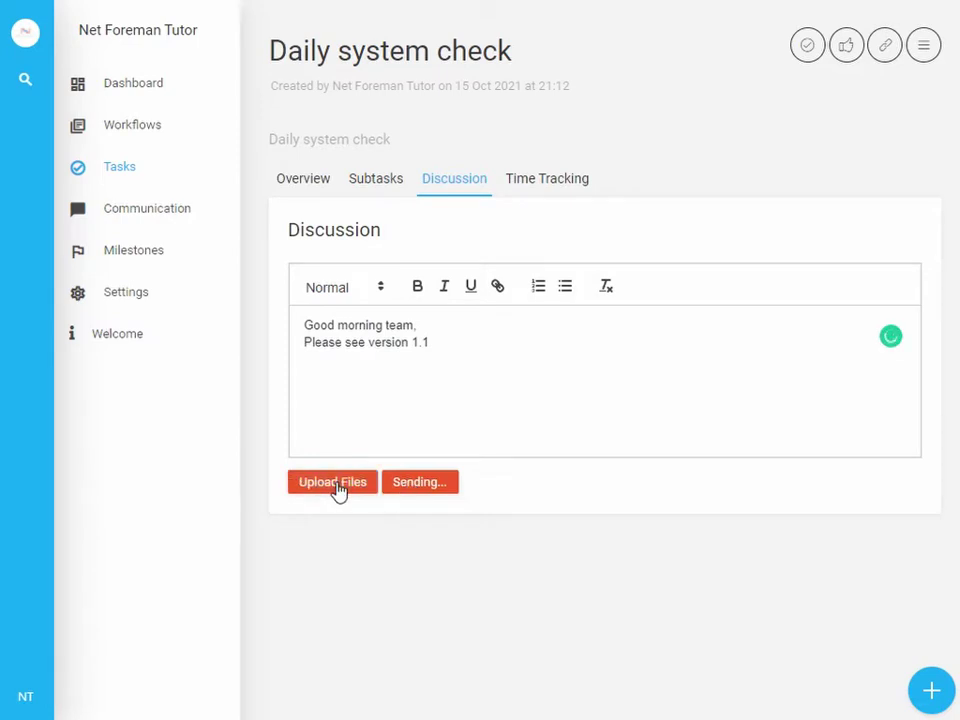
Upload the Word document Hi-and-welcome-to-another-Net-Foreman-tutorial.docx to the discussion and submit it as an attachment
left_click(350, 668)
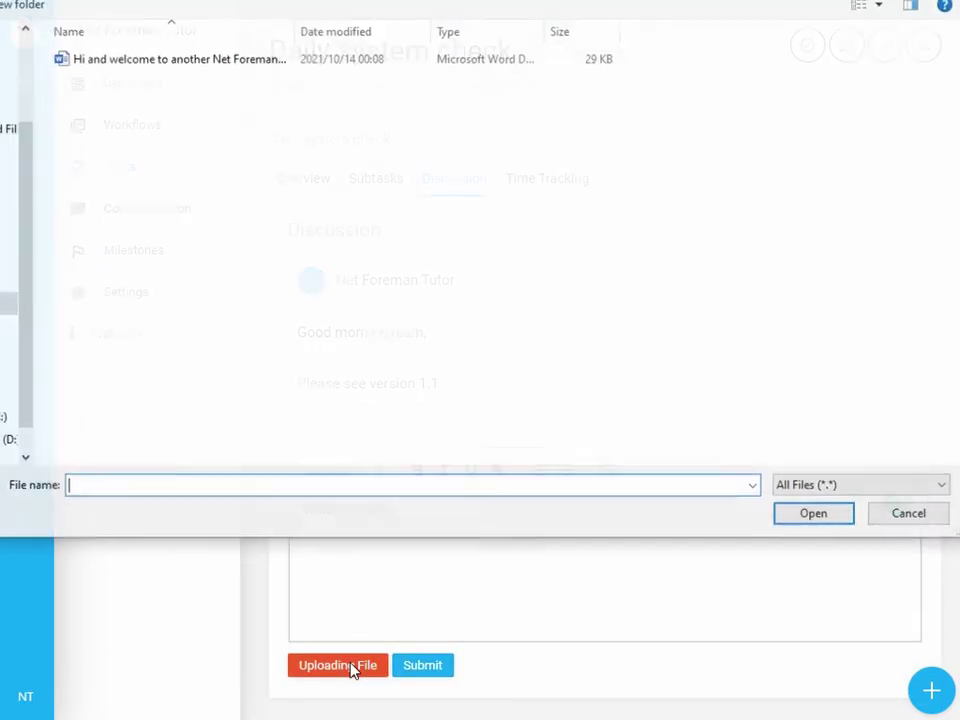
left_click(180, 60)
left_click(781, 507)
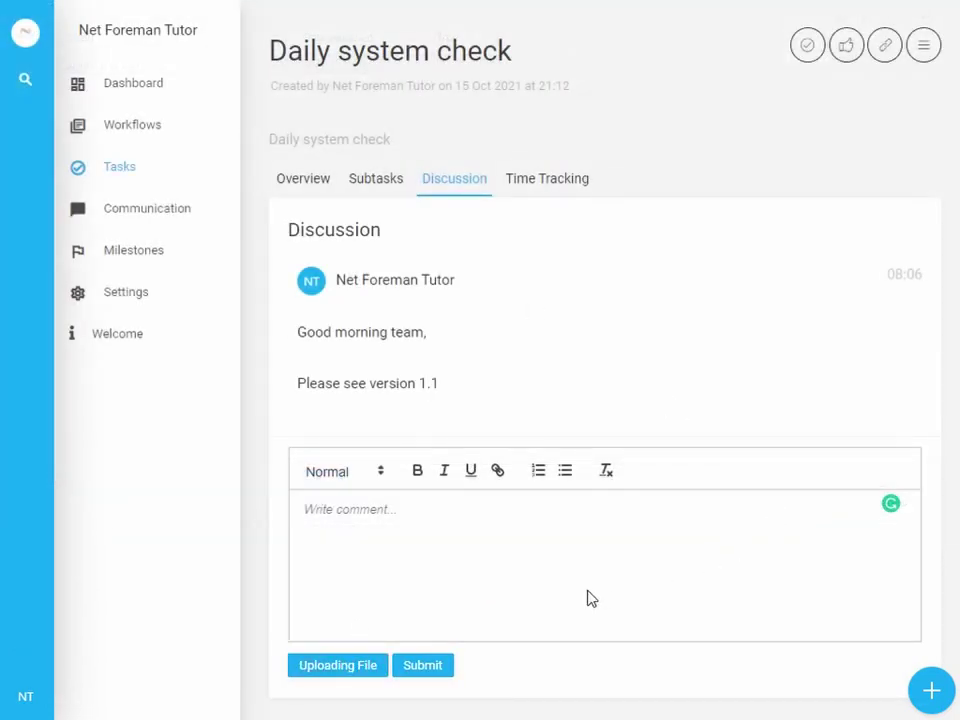
left_click(428, 670)
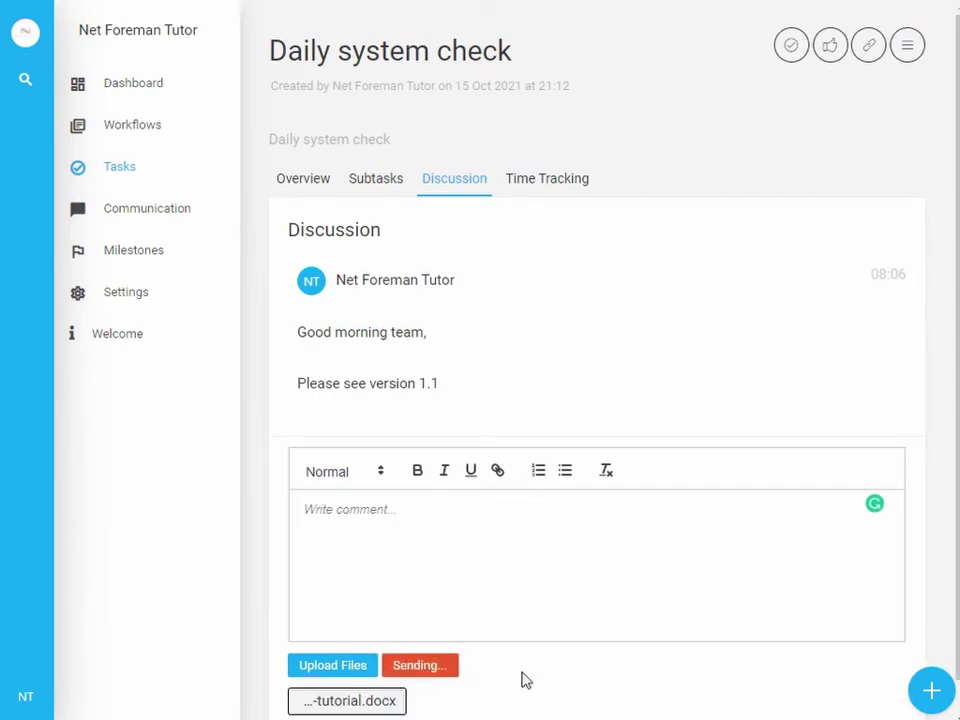
scroll(536, 681, "down", 1)
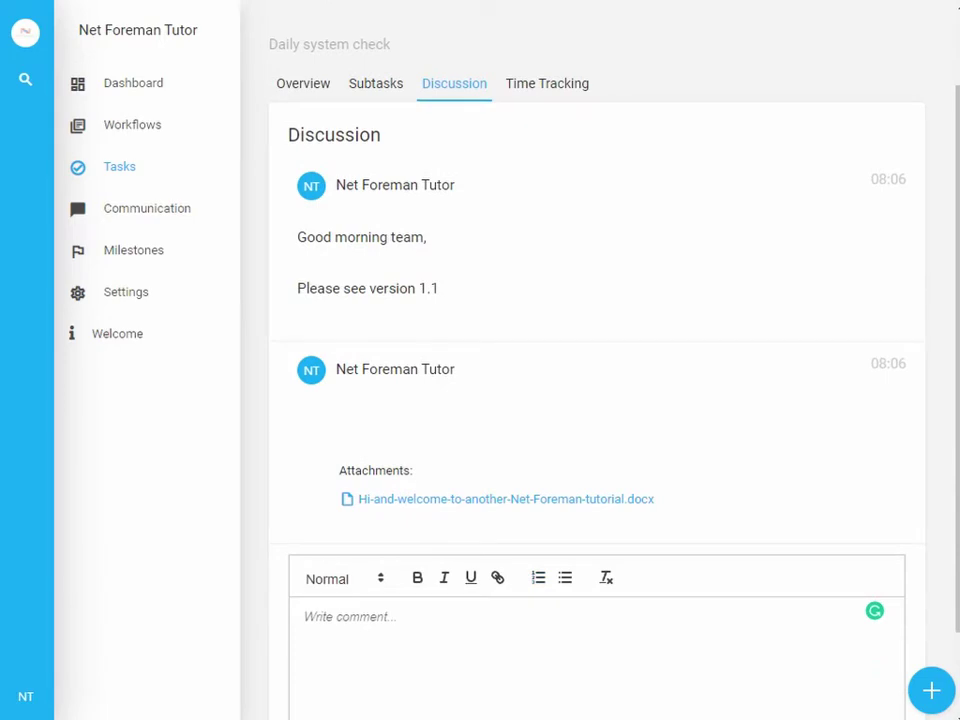
Add a time tracking record described as "Editing and revising proposal" for 1 hour 0 minutes, dated 2021/10/16
left_click(547, 83)
left_click(853, 243)
left_click(440, 283)
type("Editing and revising proposal")
left_click(262, 410)
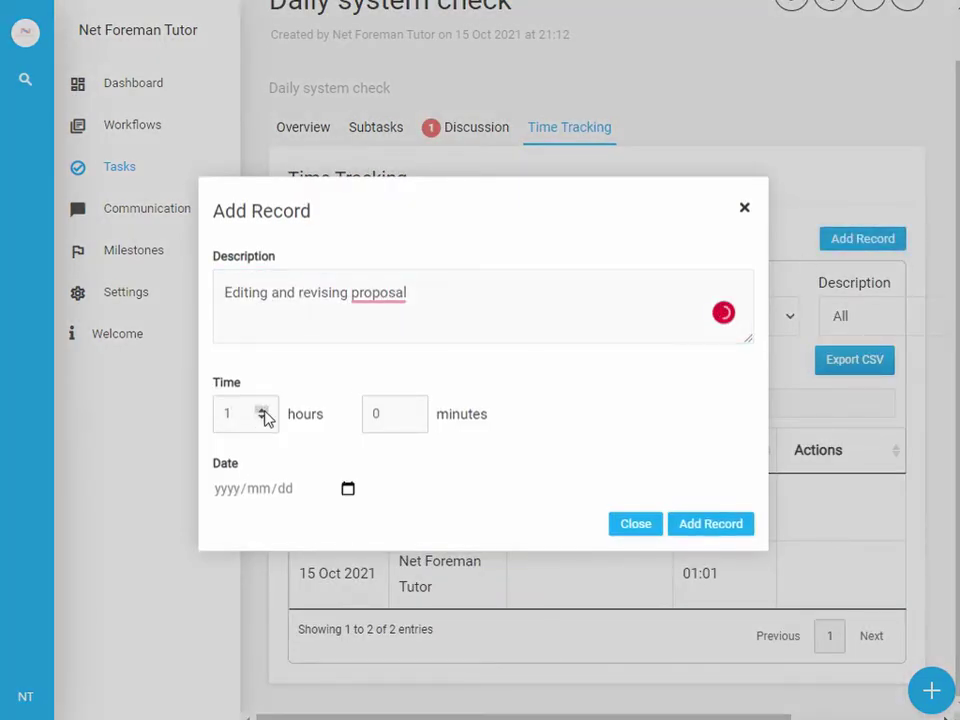
left_click(347, 489)
left_click(398, 640)
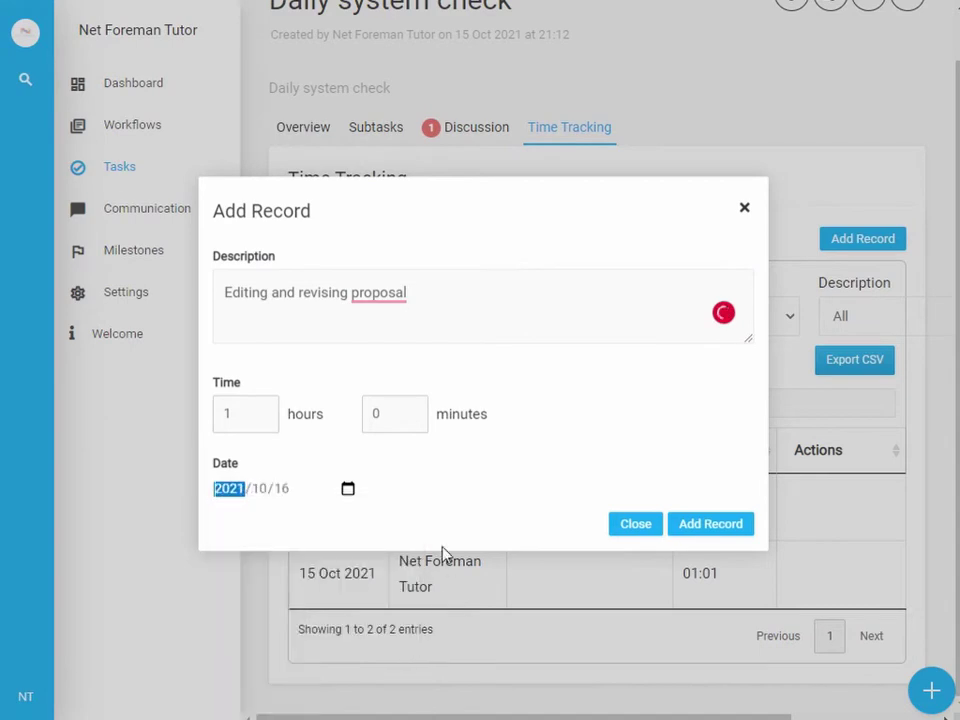
left_click(711, 535)
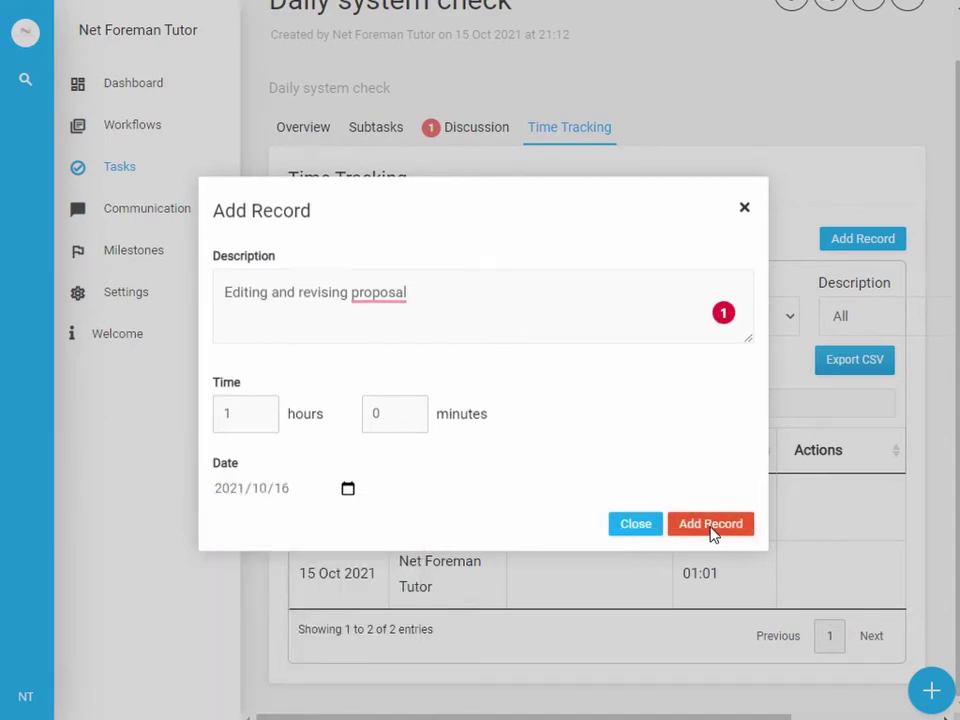
scroll(647, 394, "down", 2)
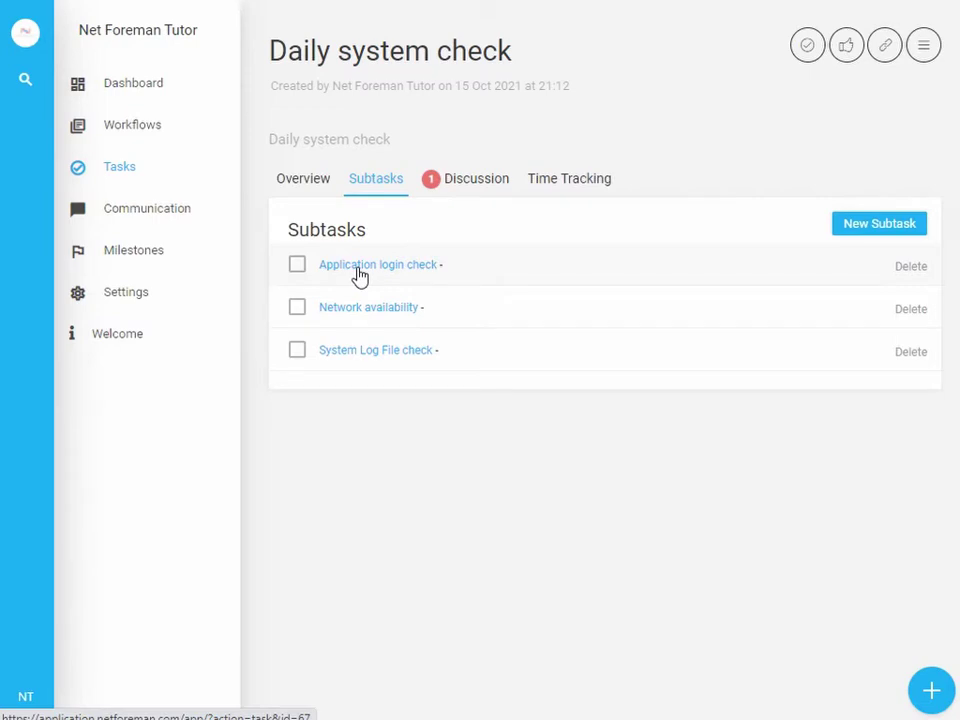
Open the Application login check subtask of Daily system check and review its overview fields
left_click(360, 266)
scroll(360, 276, "down", 4)
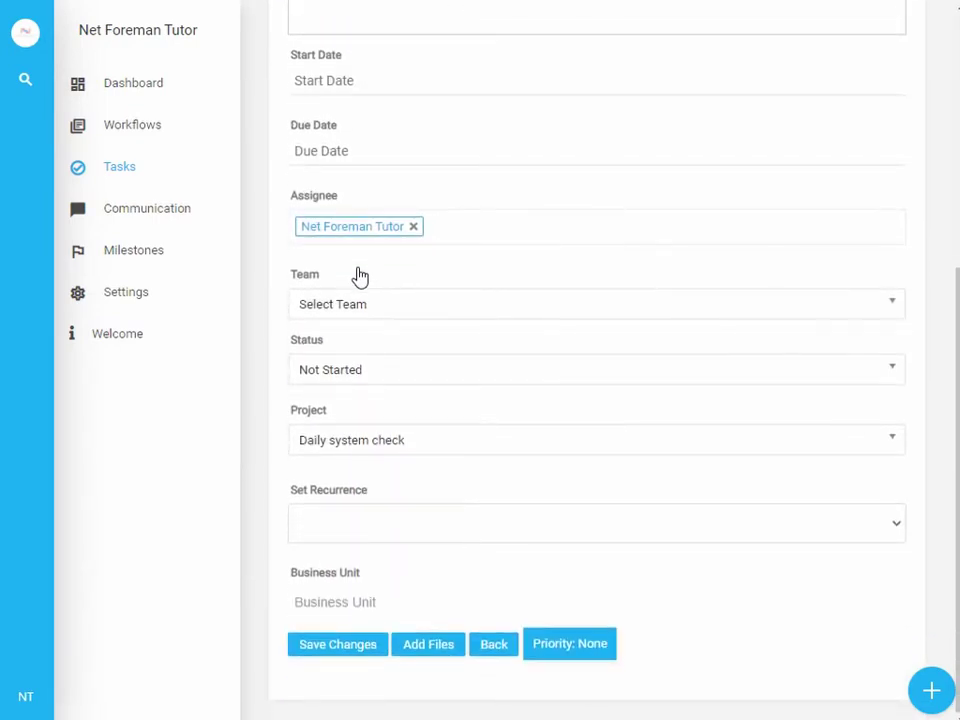
scroll(360, 276, "up", 4)
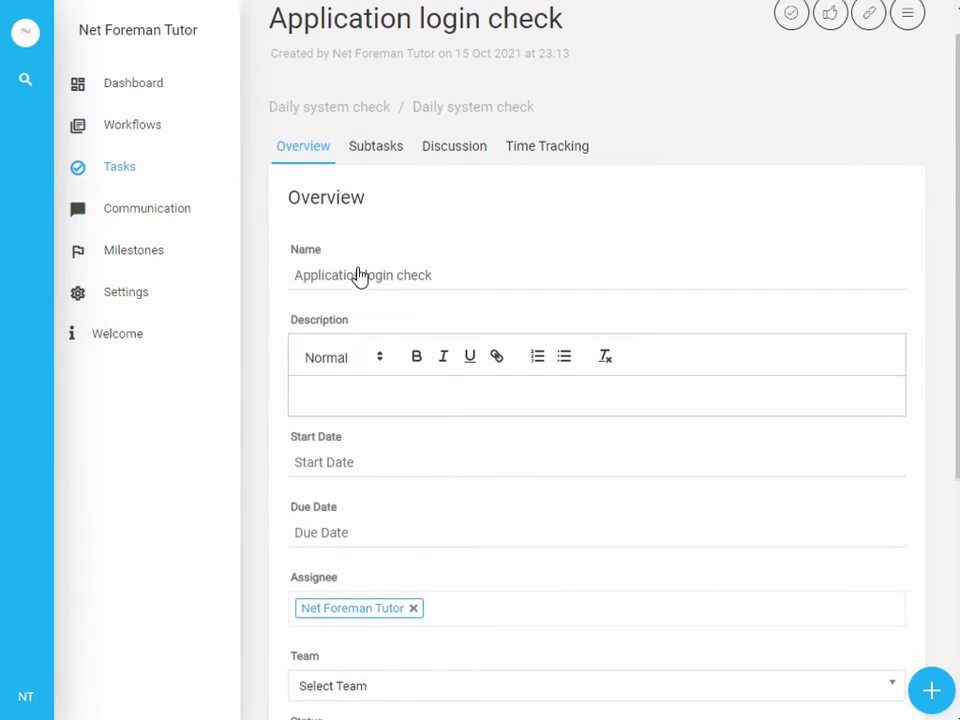
scroll(360, 276, "up", 1)
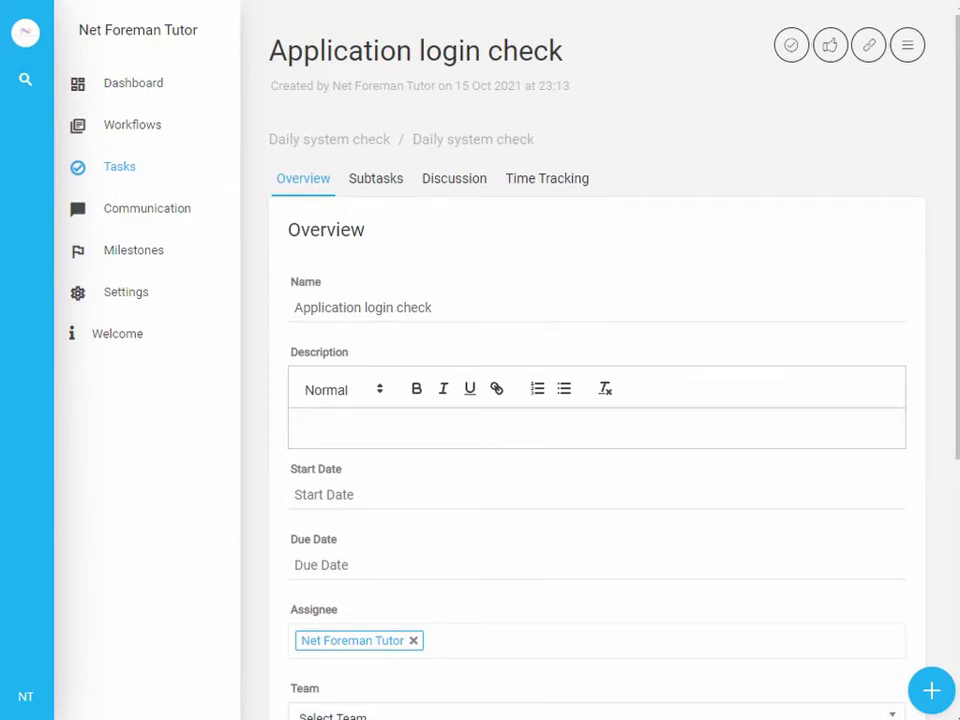
Go to the workflows and show the tasks of Project Bridge
left_click(132, 124)
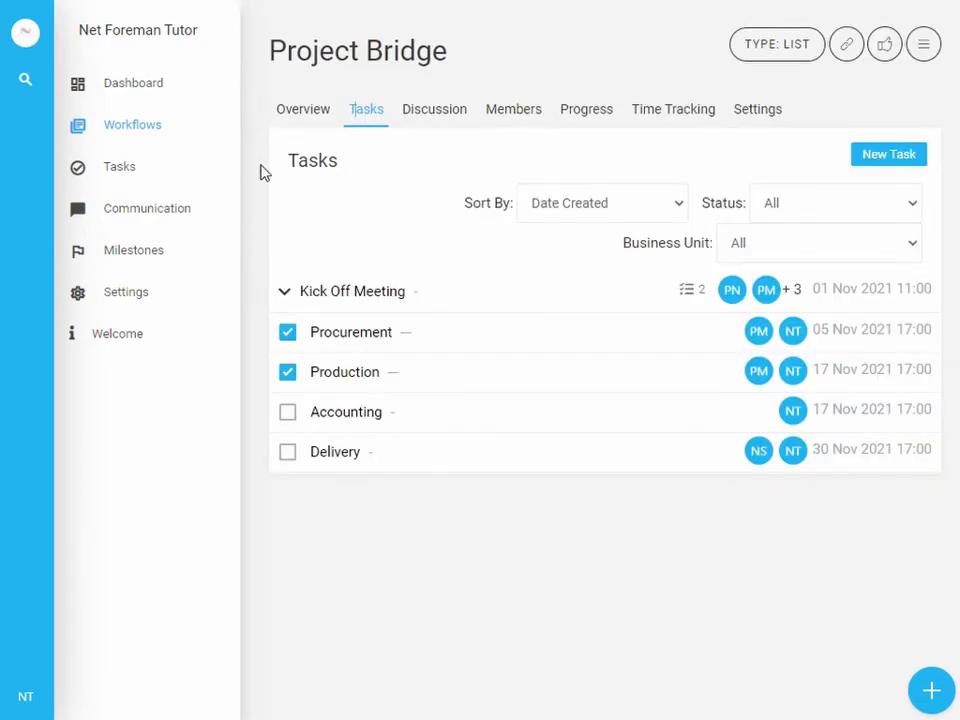
Expand the Kick Off Meeting task to view its subtasks, and collapse it again
left_click(285, 294)
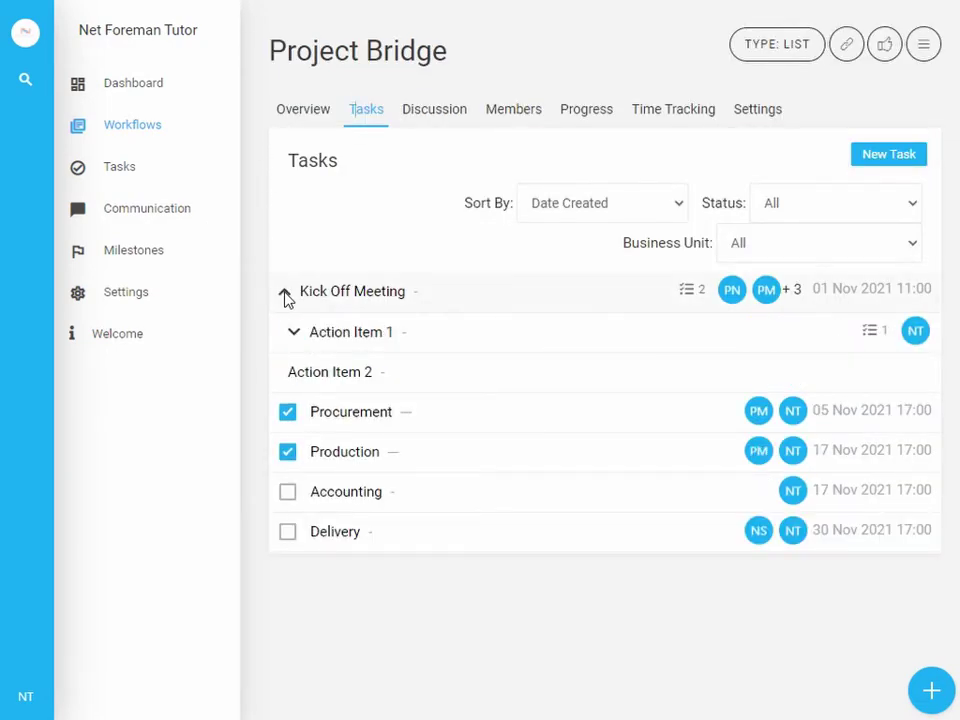
left_click(285, 295)
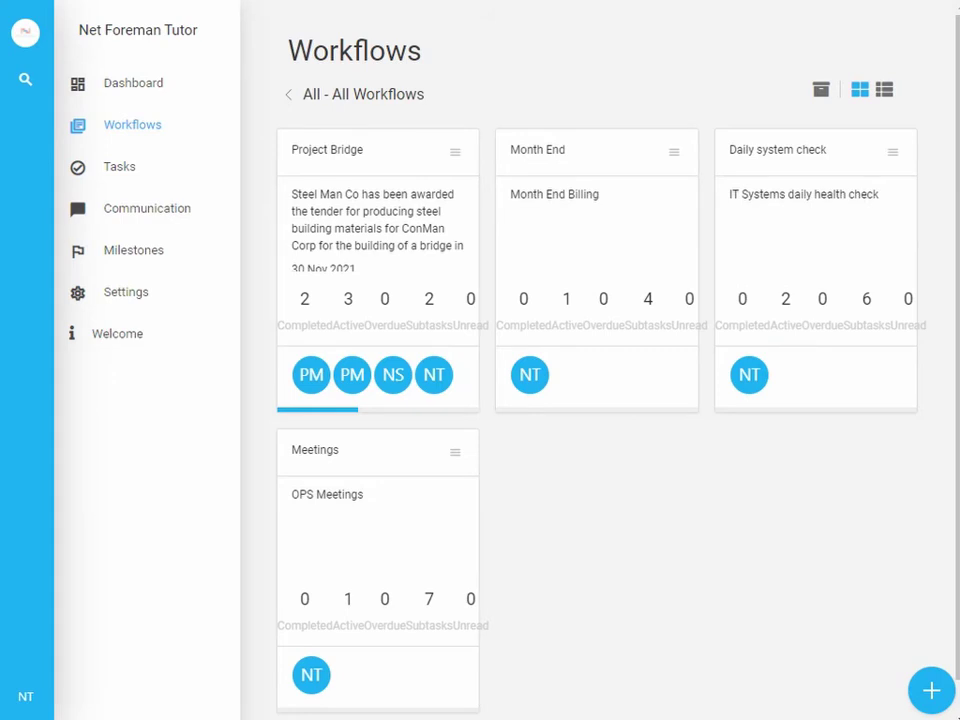
Check the available actions for the Project Bridge workflow, and open the workflow to review its overview fields
left_click(455, 153)
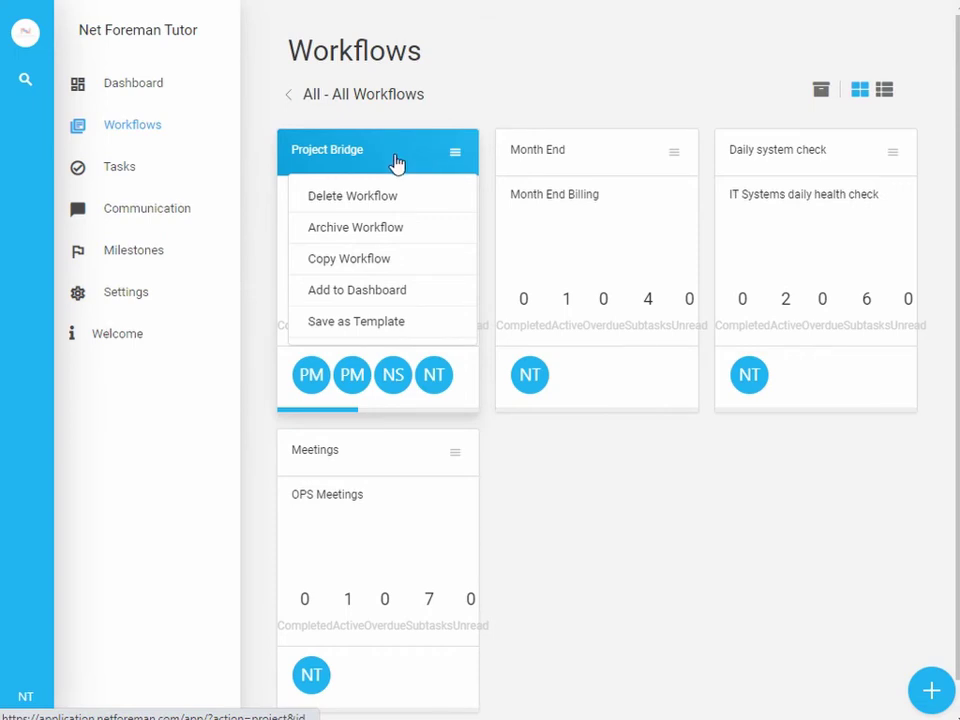
left_click(347, 158)
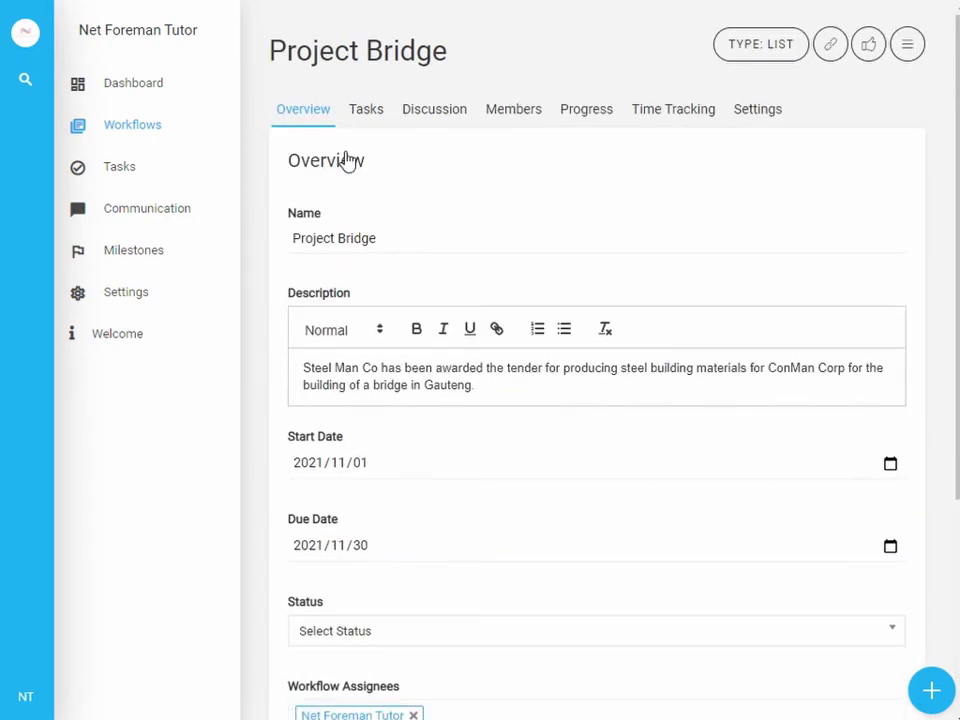
scroll(347, 160, "down", 3)
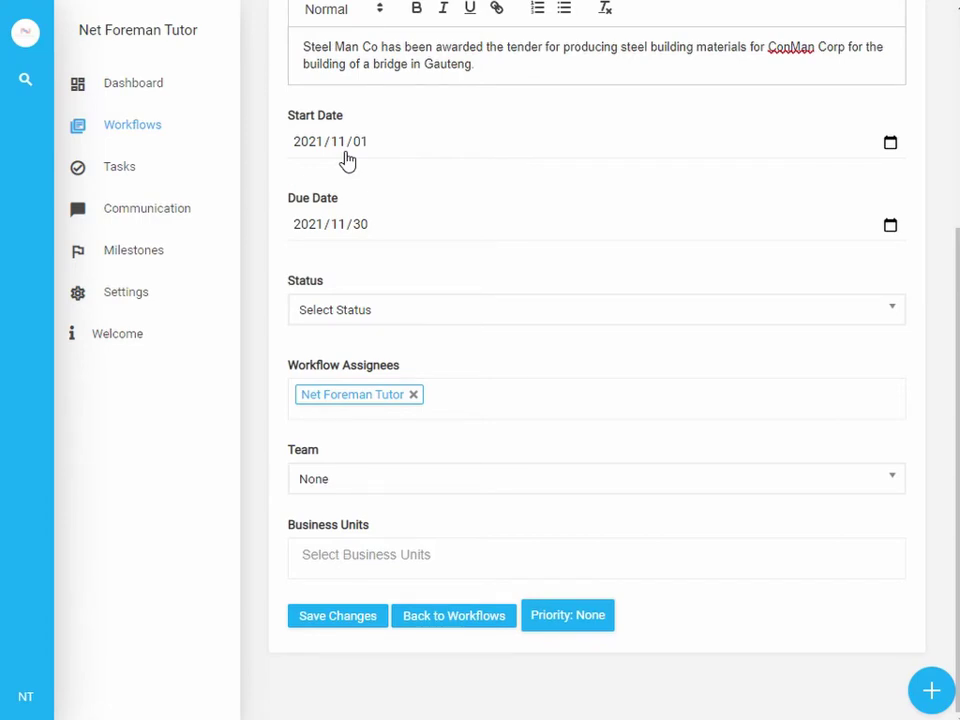
scroll(347, 161, "up", 1)
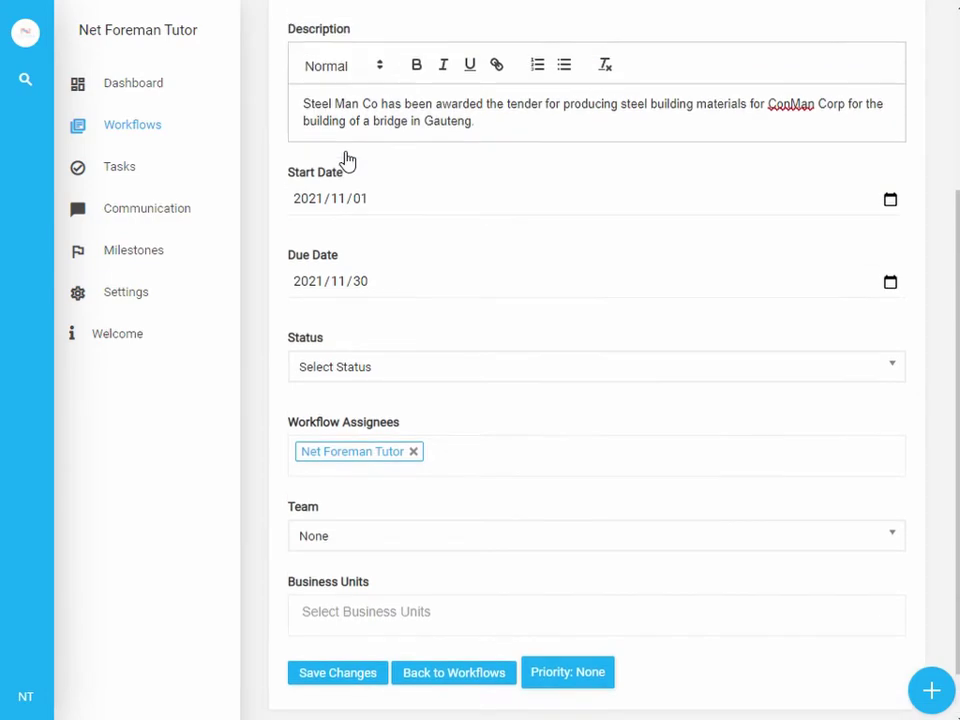
scroll(347, 161, "up", 3)
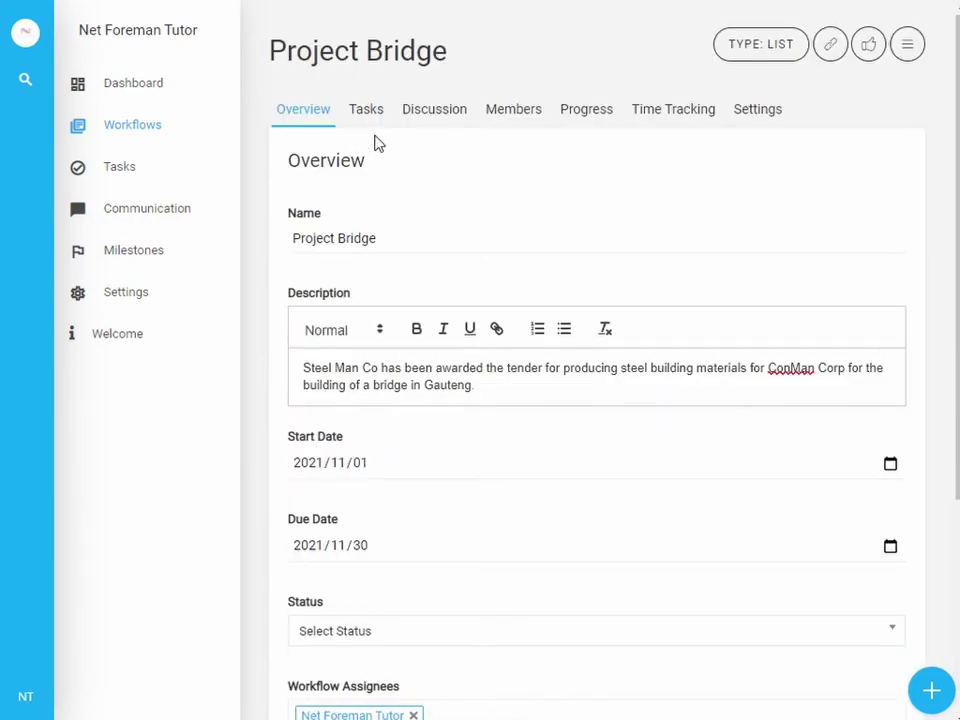
Show the tasks of Project Bridge and examine its progress chart and task status table
left_click(375, 120)
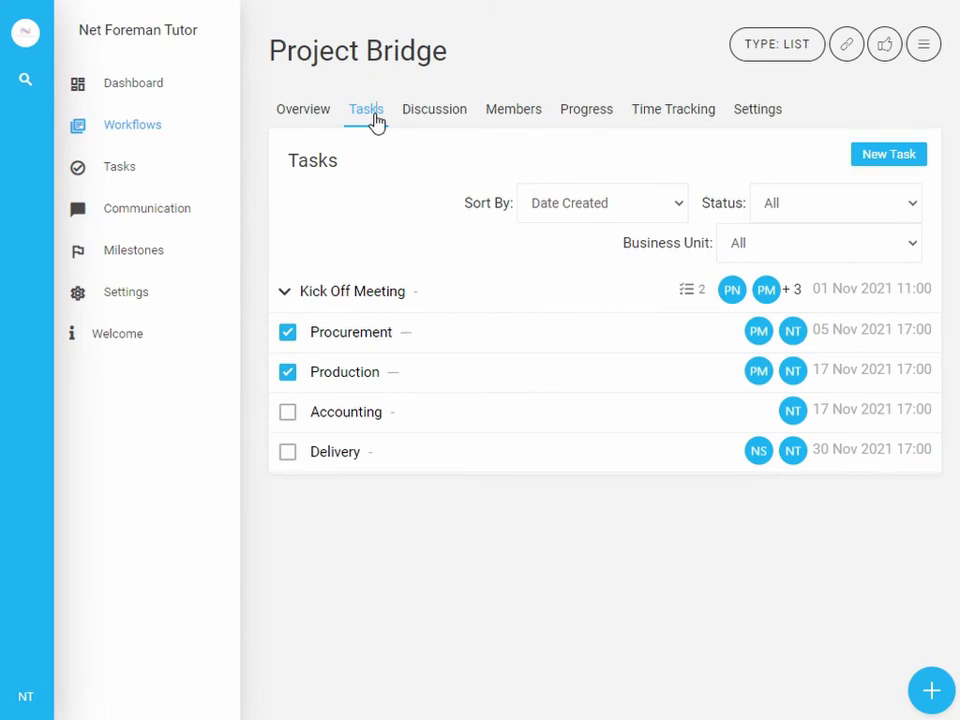
left_click(584, 118)
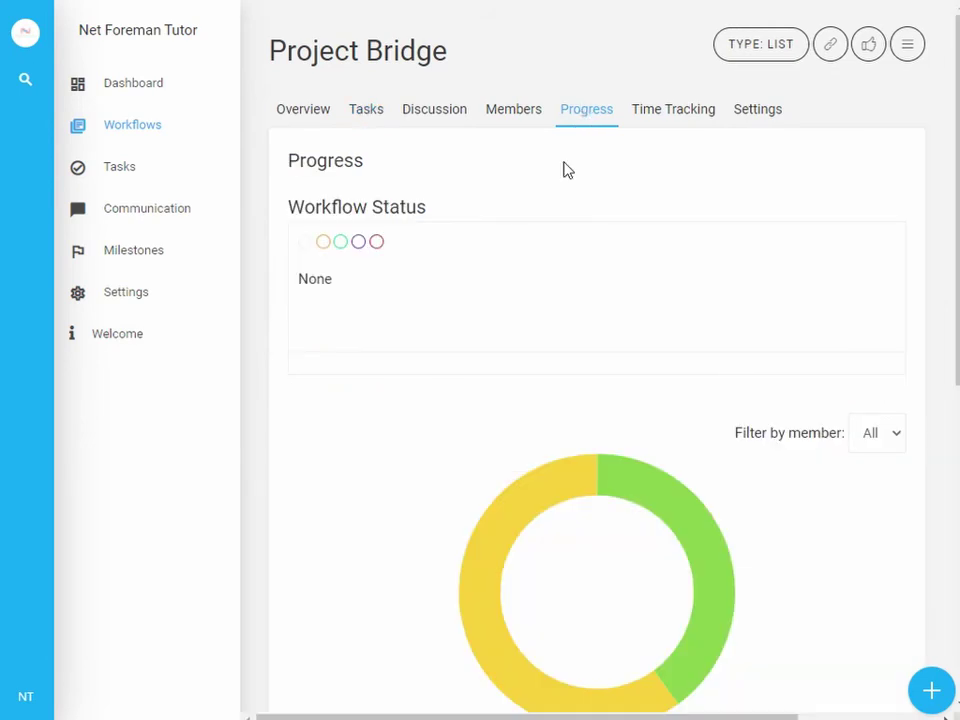
scroll(561, 188, "down", 2)
scroll(561, 188, "down", 3)
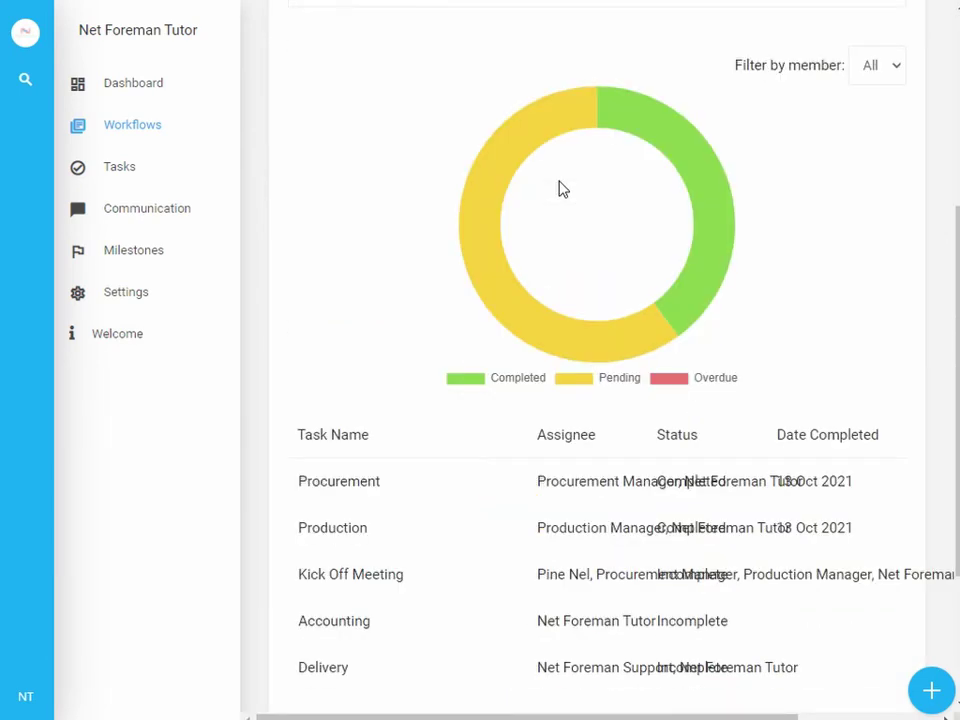
scroll(561, 188, "up", 5)
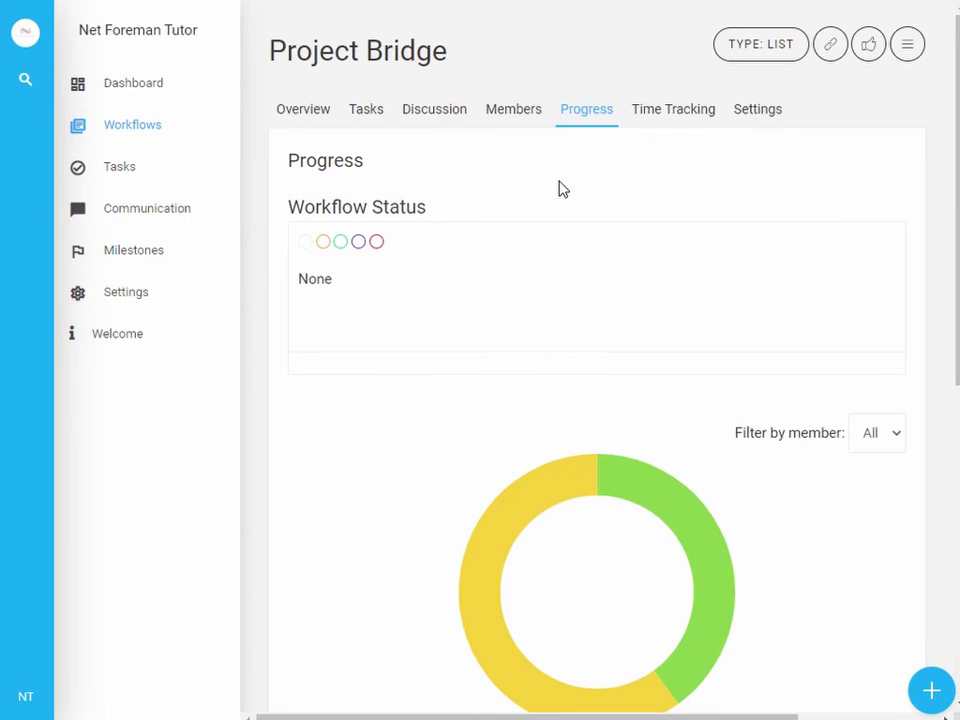
View the time tracking, discussion and settings of the Project Bridge workflow
left_click(674, 118)
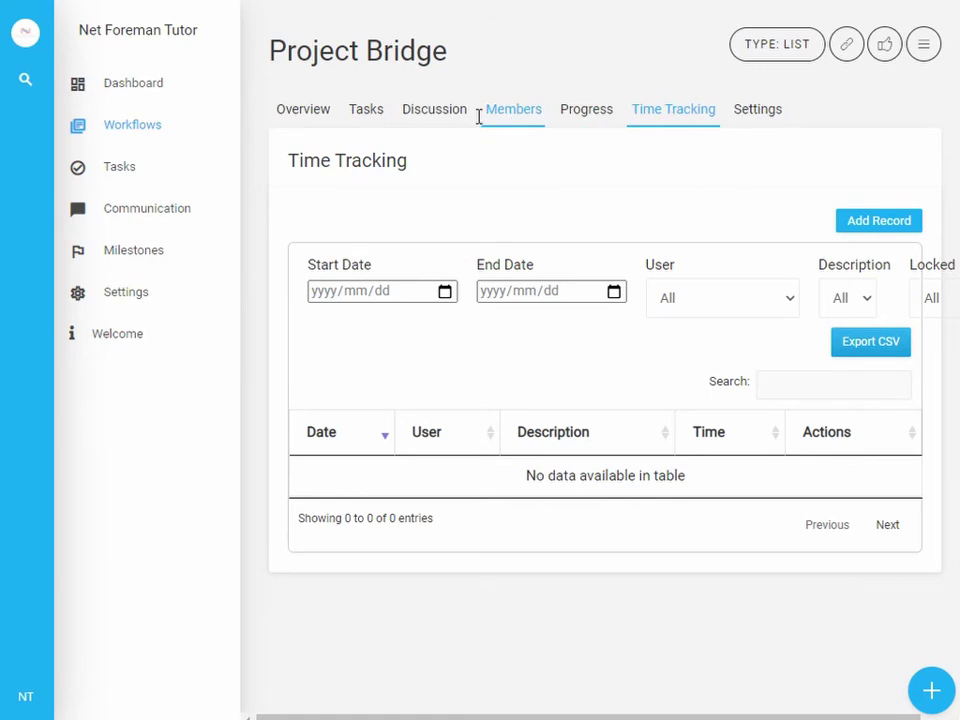
left_click(436, 118)
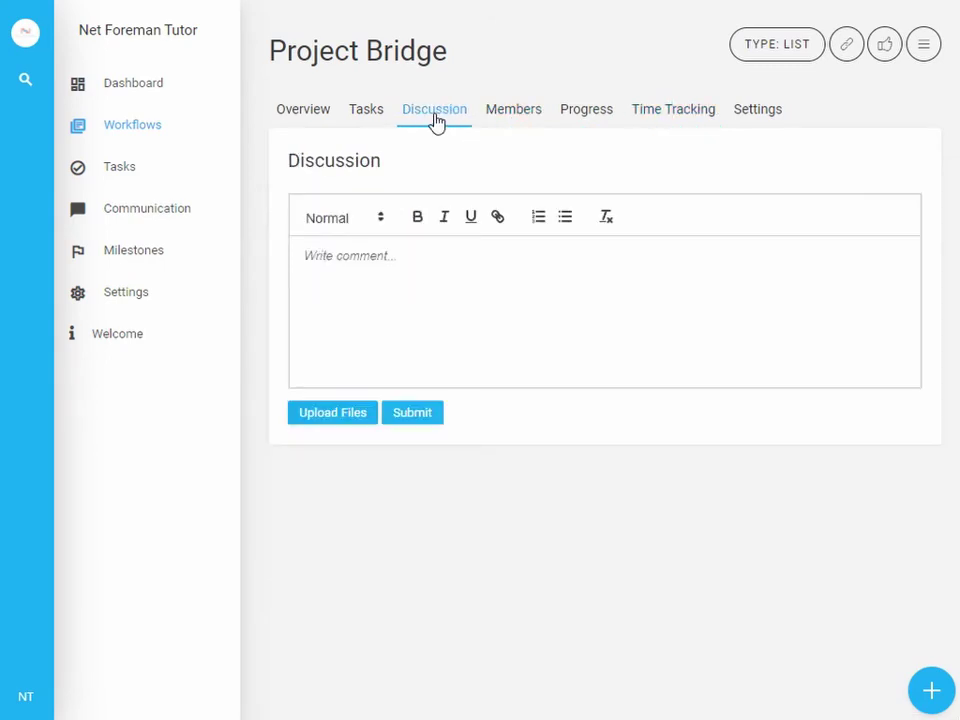
left_click(738, 121)
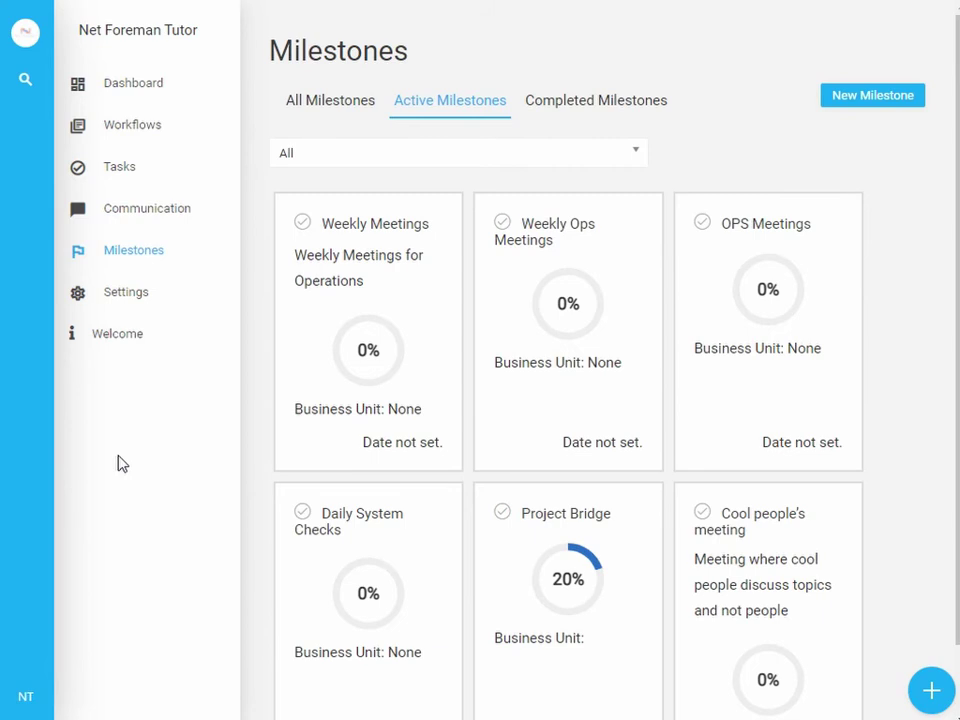
Review the tasks and workflows linked to the Project Bridge milestone, and open the milestone for editing
left_click(518, 546)
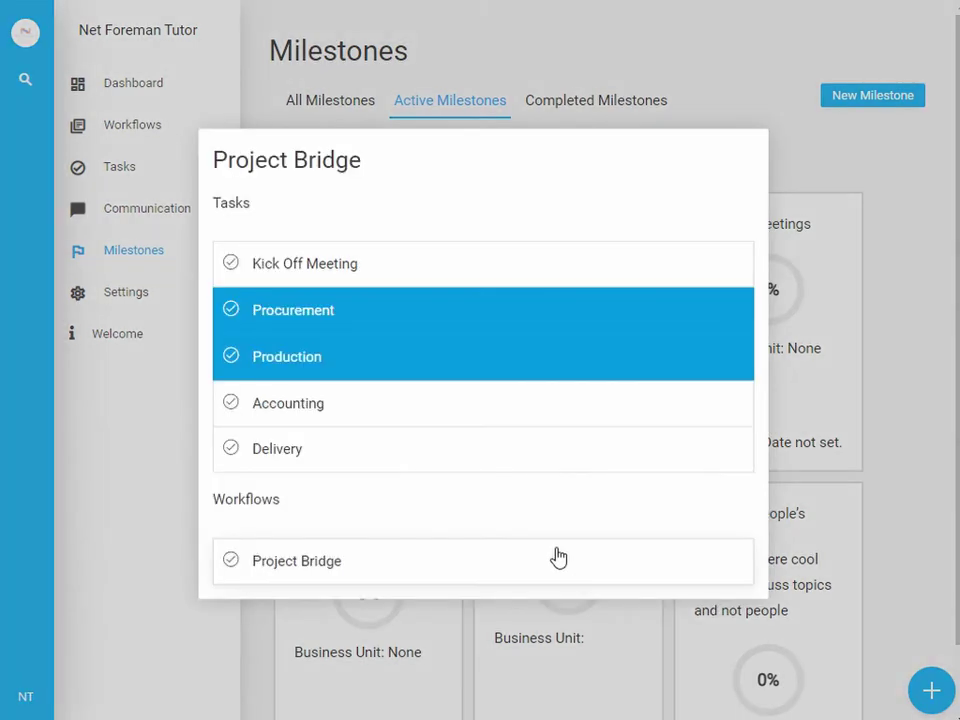
left_click(897, 562)
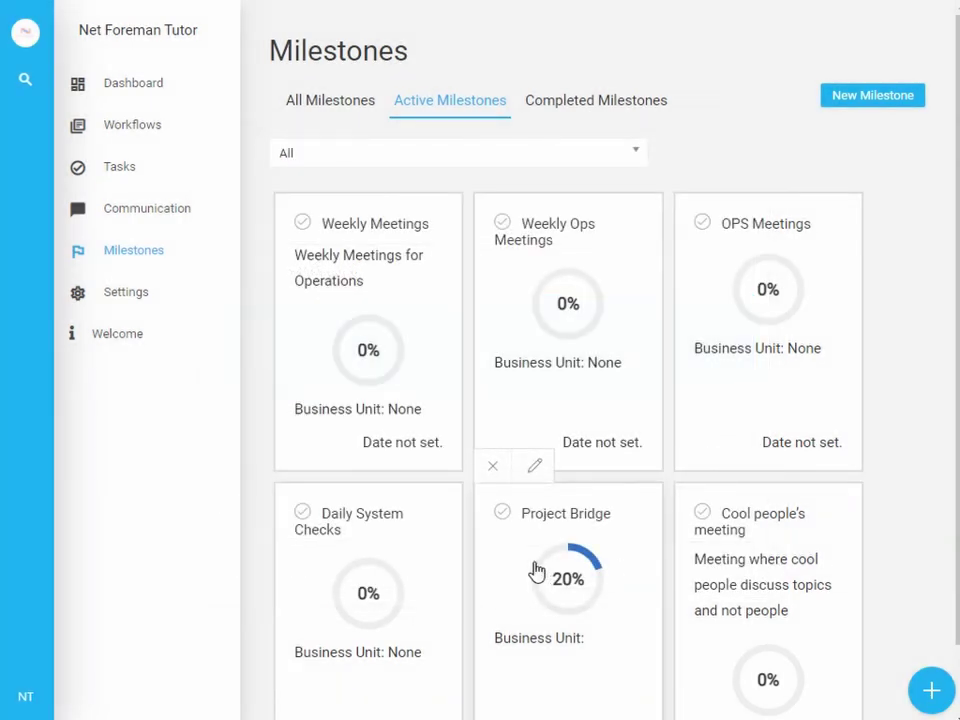
left_click(533, 468)
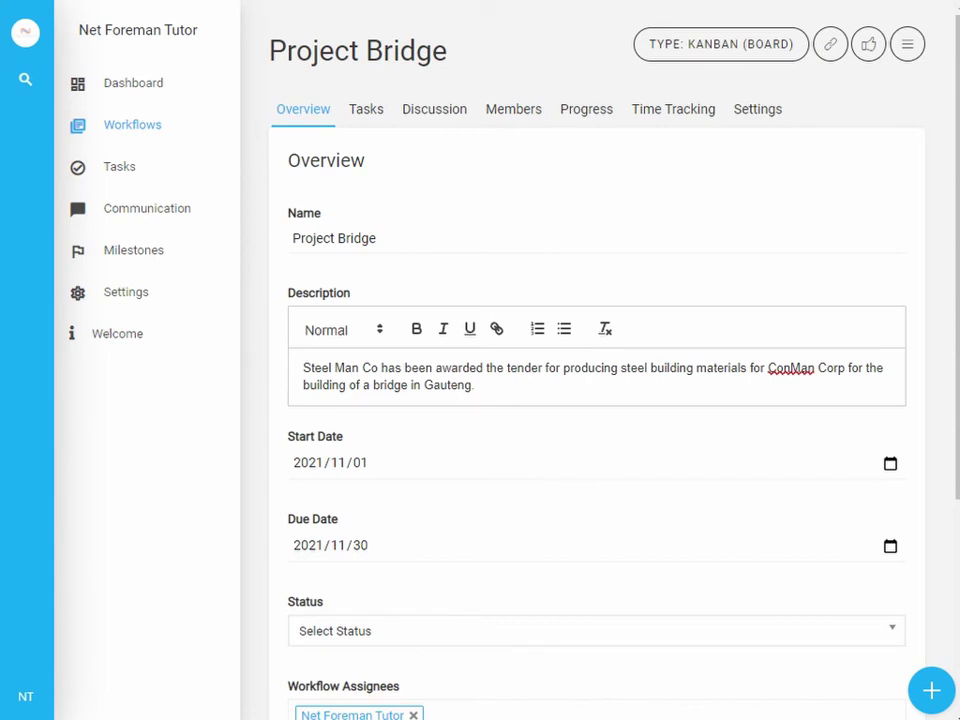
Look at the workflow types offered for Project Bridge and show its tasks on the Kanban board
left_click(666, 58)
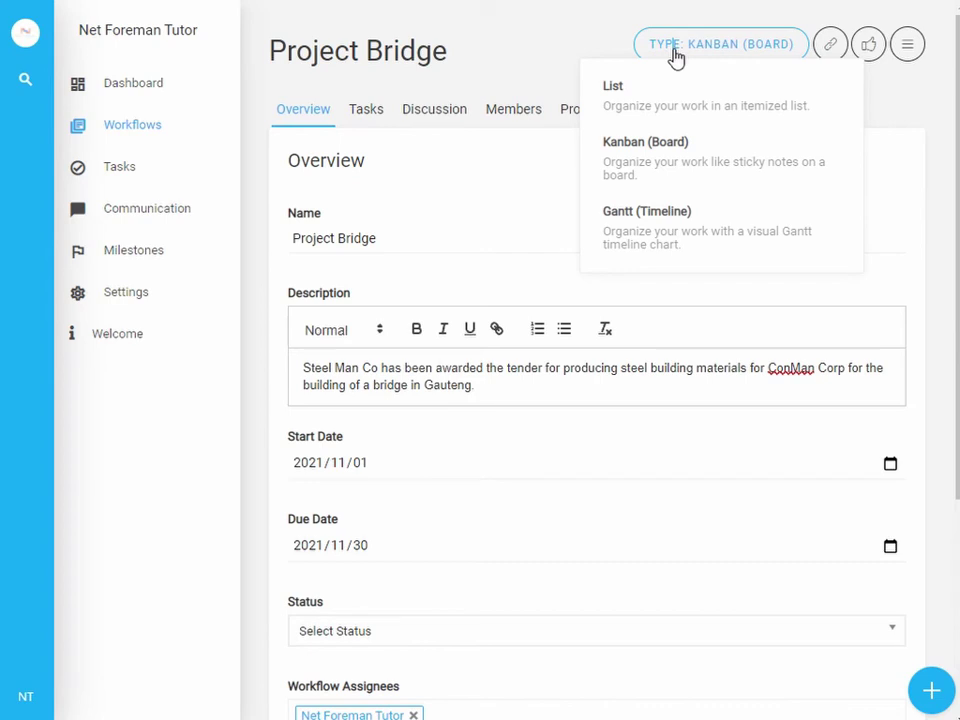
left_click(366, 112)
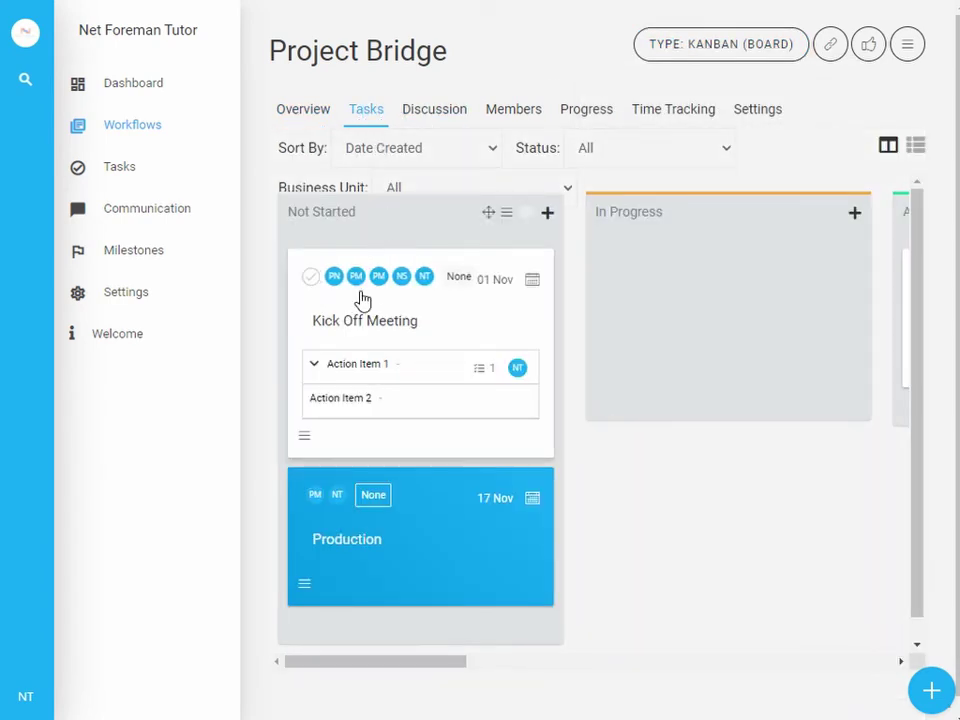